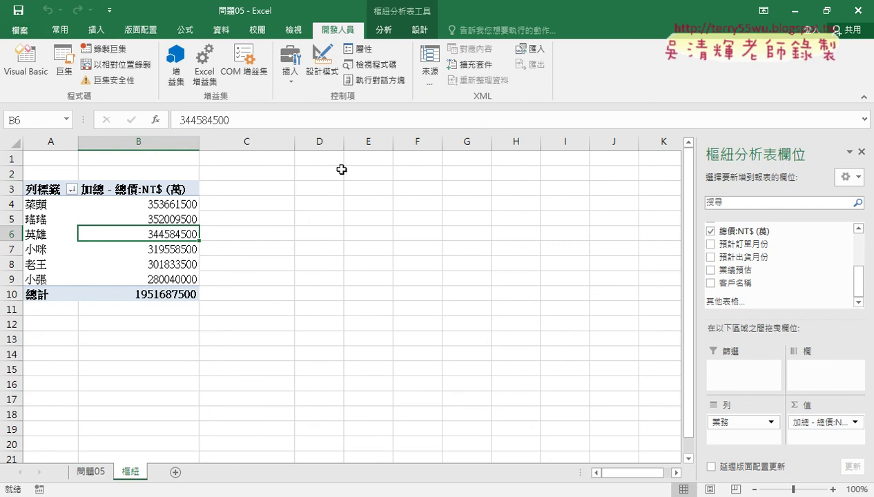
Step: Show the pivot table's analysis and design ribbon features
click(384, 32)
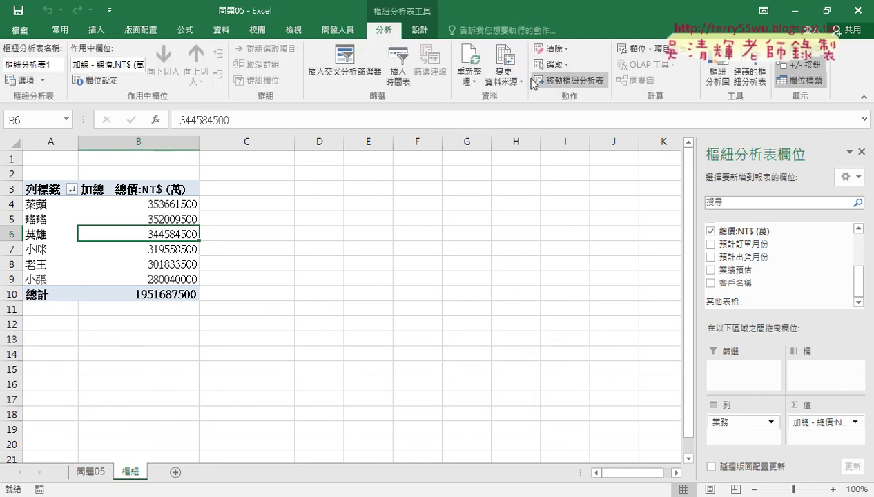
click(420, 30)
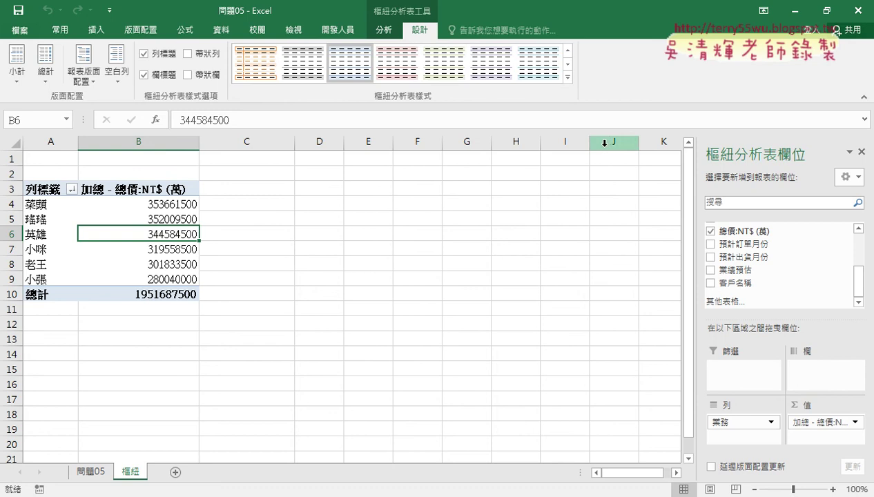
click(389, 33)
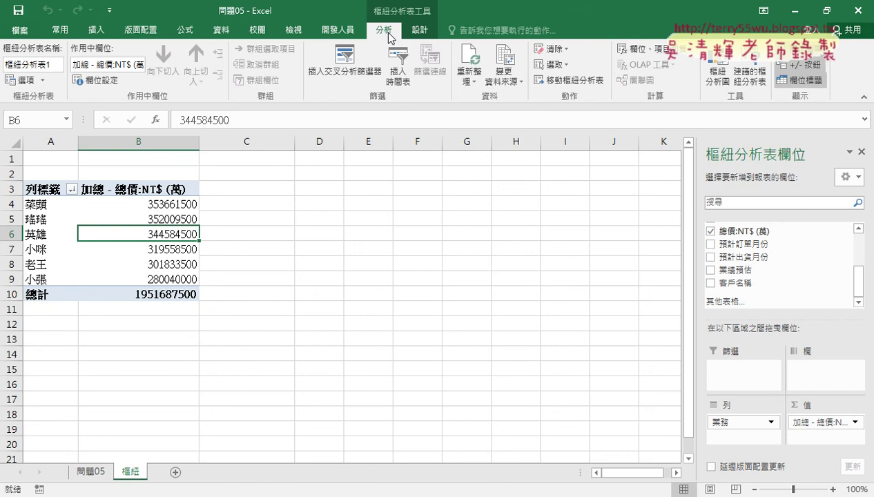
Step: Open the VBA editor and highlight the pivot macro lines creating the 樞紐 sheet and its A3 destination
click(338, 31)
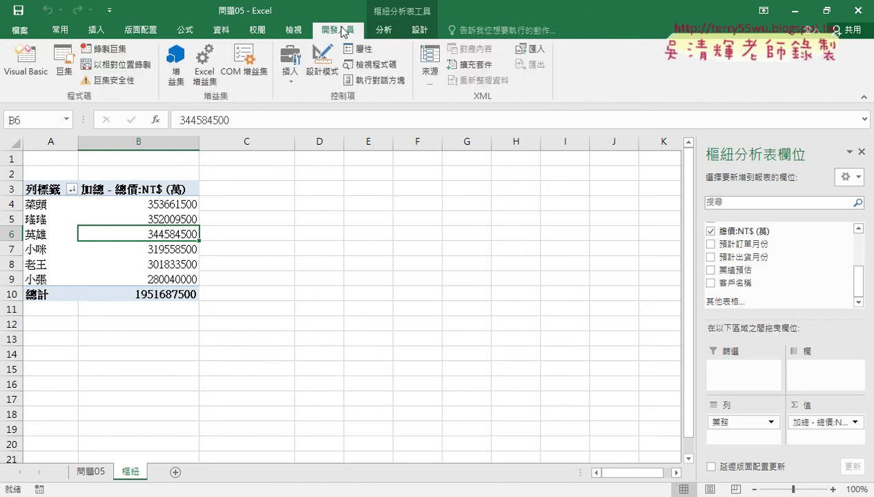
click(40, 78)
scroll(594, 248, up, 3)
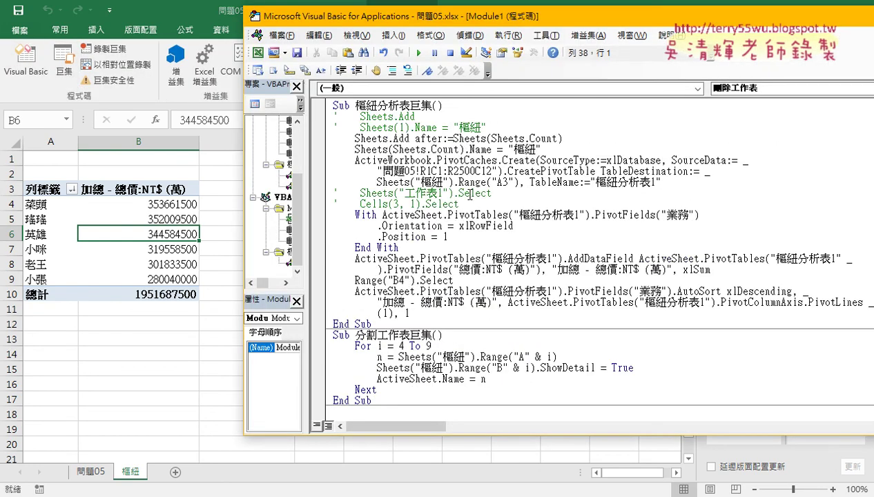
drag(542, 149, 321, 142)
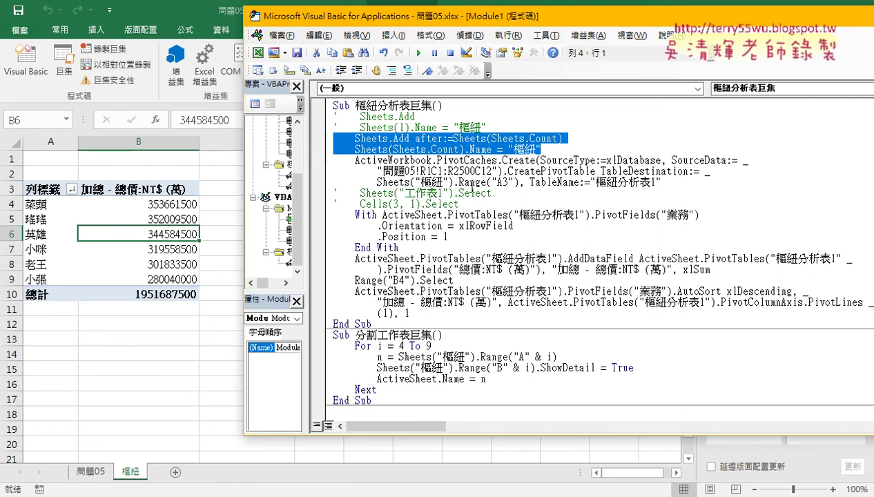
click(519, 182)
drag(519, 182, 378, 183)
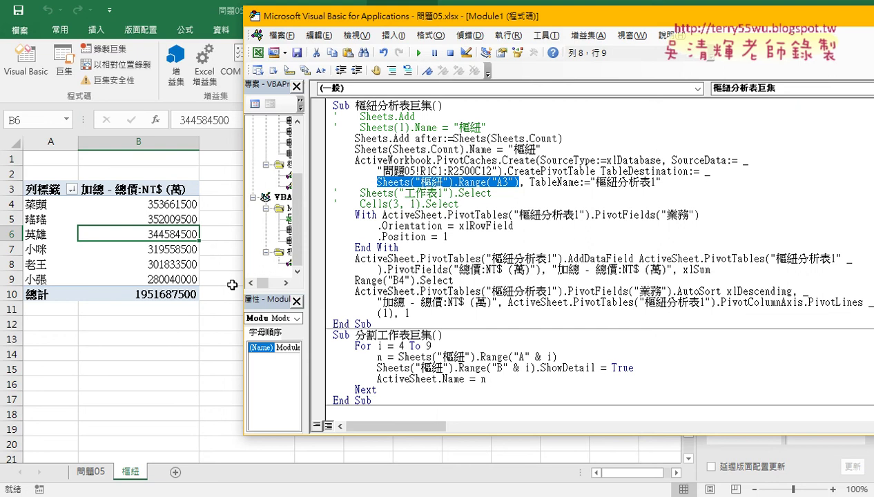
Step: Highlight the split macro's line that renames each new sheet
scroll(428, 348, down, 3)
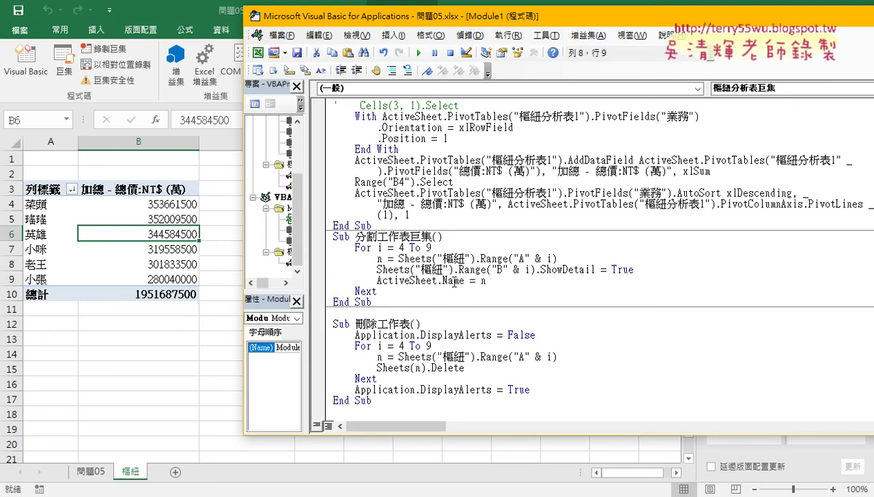
click(428, 270)
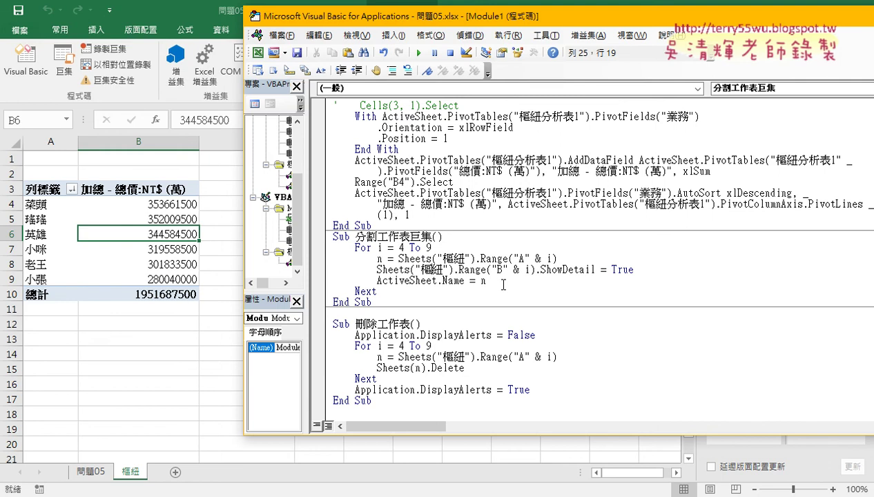
drag(497, 281, 313, 281)
click(393, 269)
Step: Run Sub 分割工作表巨集 from inside its code
click(407, 268)
click(430, 265)
click(422, 54)
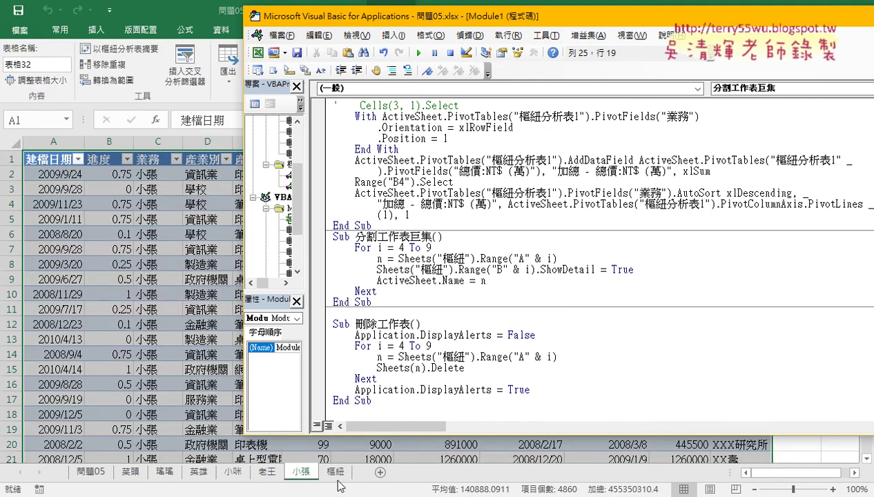
Step: Mark the new salesperson sheet tabs, 菜頭 through 小張
mouse_move(319, 480)
mouse_down()
mouse_move(349, 483)
mouse_move(112, 458)
mouse_move(311, 482)
mouse_up()
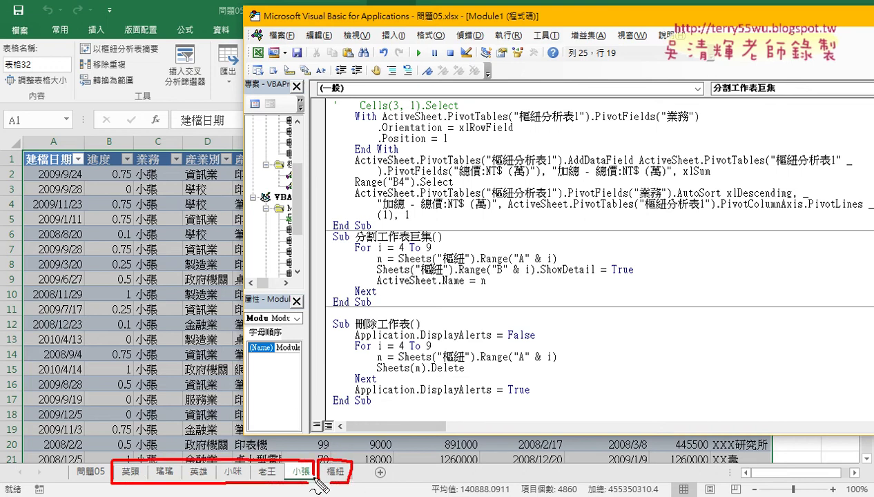
drag(148, 469, 147, 490)
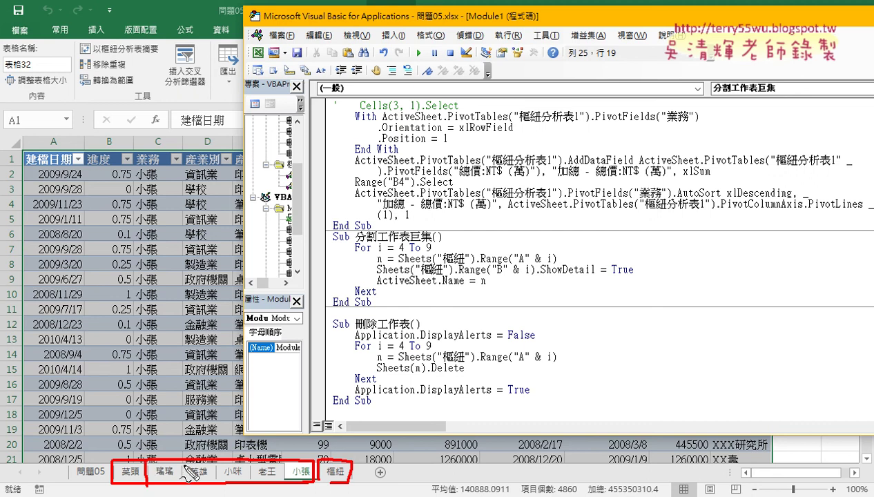
drag(183, 466, 183, 491)
drag(218, 468, 217, 491)
drag(253, 464, 253, 487)
drag(283, 461, 285, 489)
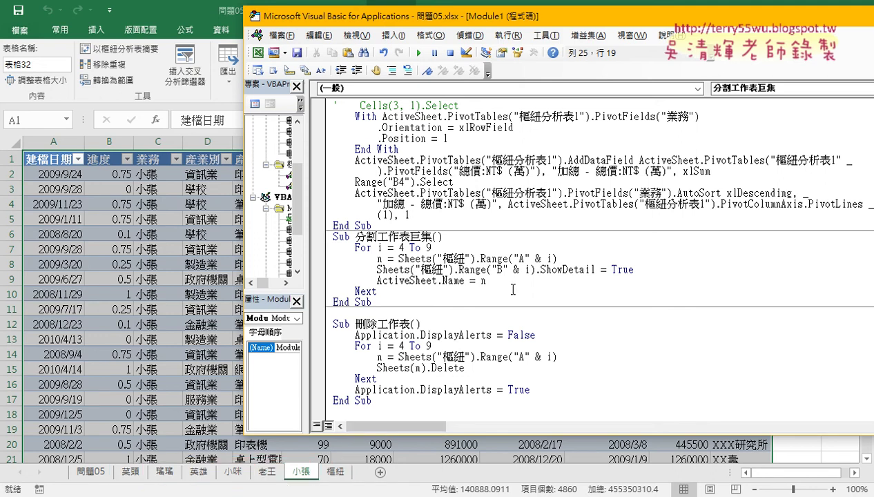
Step: Delete the 'n = Sheets(...)' and 'ActiveSheet.Name = n' lines from the split macro's loop
drag(487, 280, 324, 280)
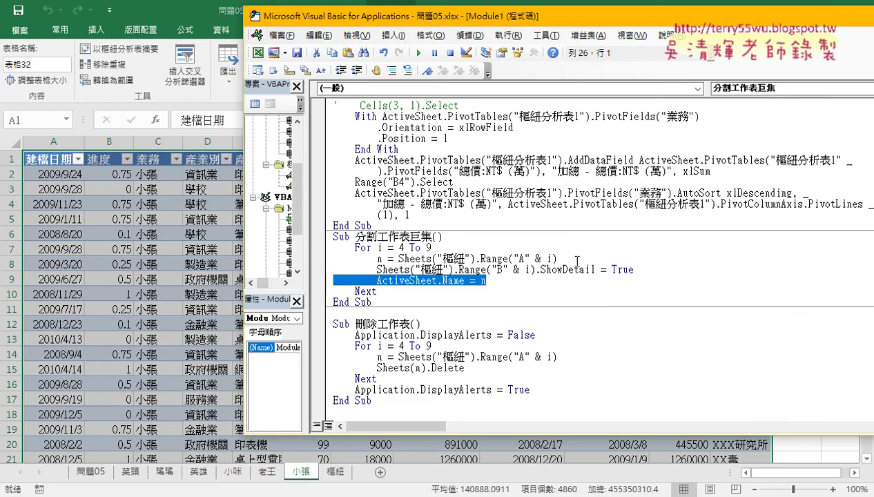
drag(572, 259, 326, 259)
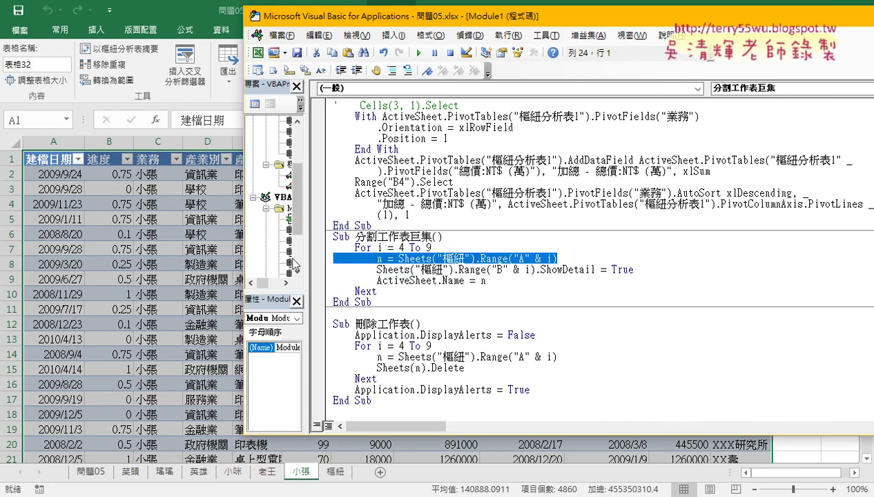
key(Delete)
key(Delete)
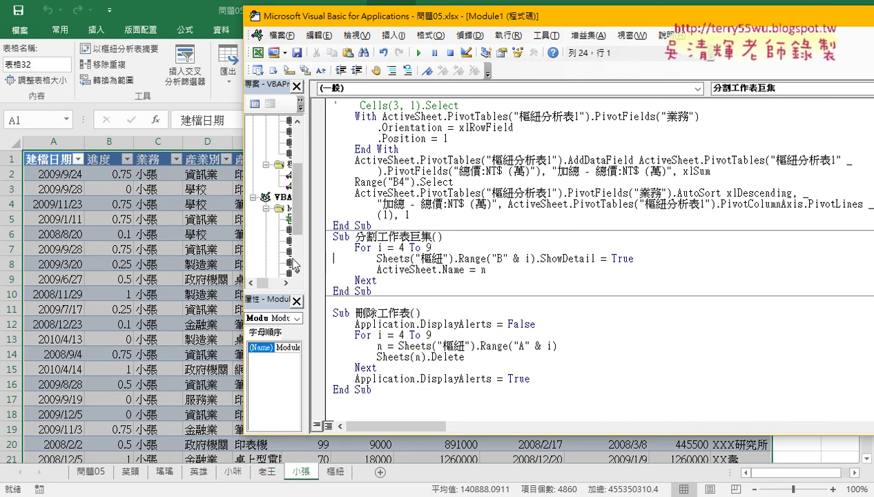
drag(509, 274, 297, 273)
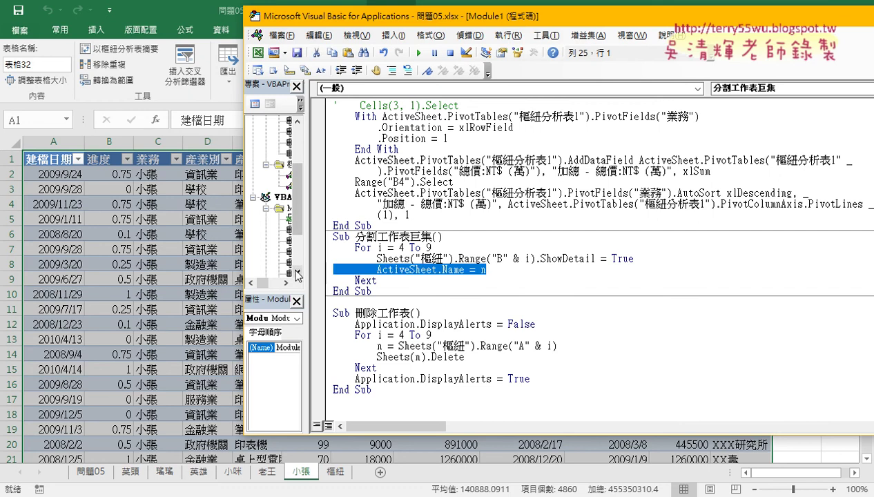
key(Delete)
key(Delete)
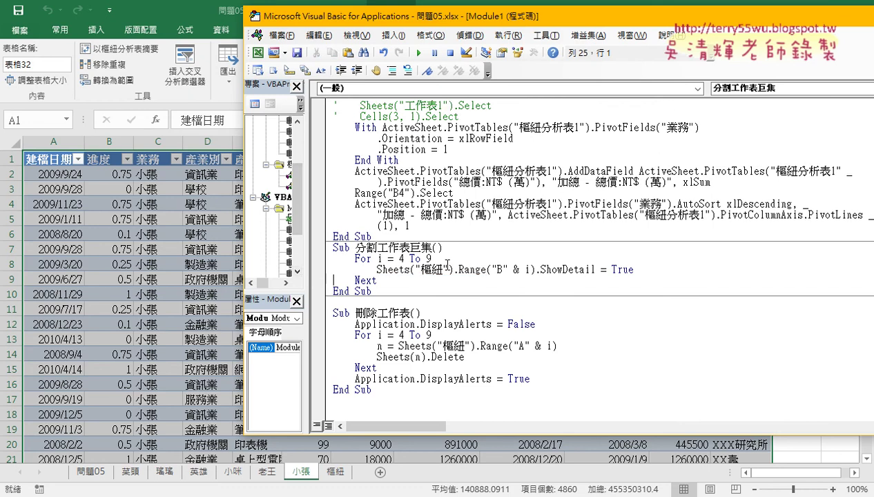
click(577, 261)
click(408, 345)
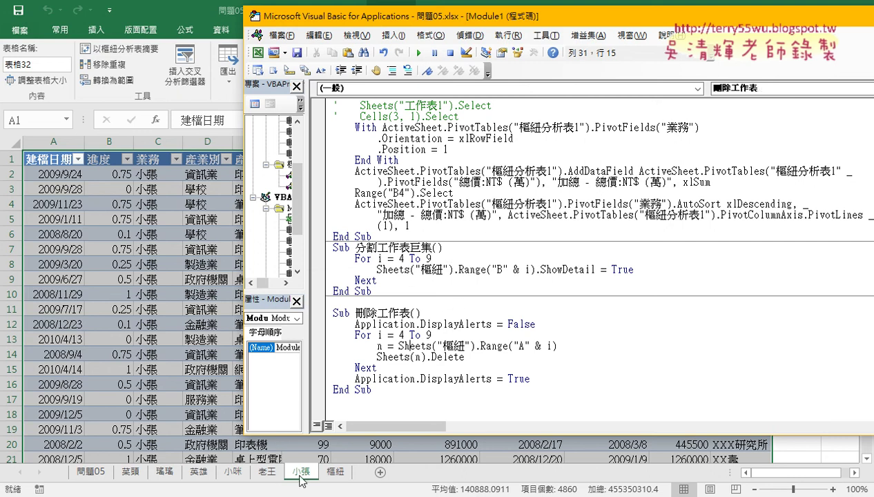
Step: Delete the grouped salesperson sheets 菜頭 through 小張
shift+click(130, 471)
right_click(133, 472)
click(199, 315)
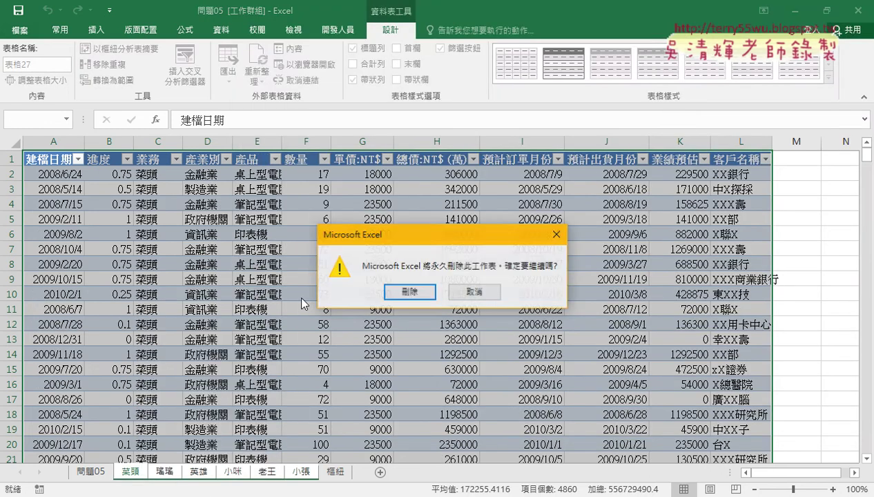
click(399, 292)
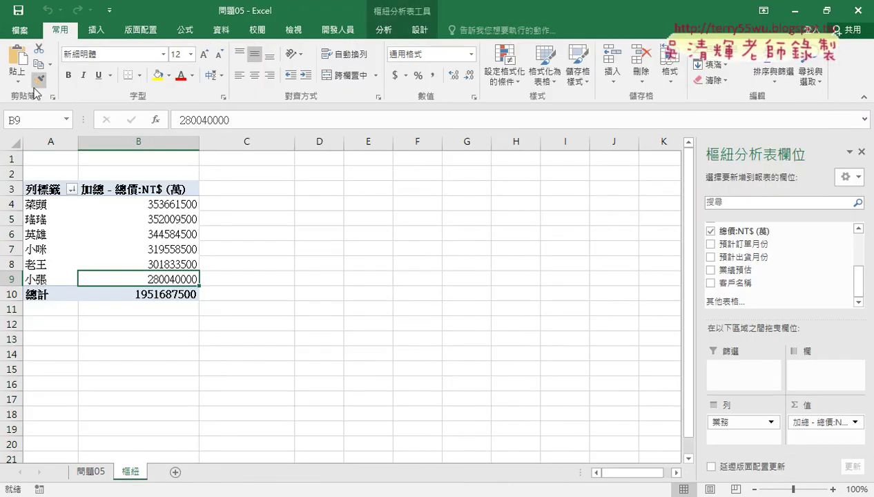
Step: Rerun the trimmed split macro from the VBA editor
click(337, 31)
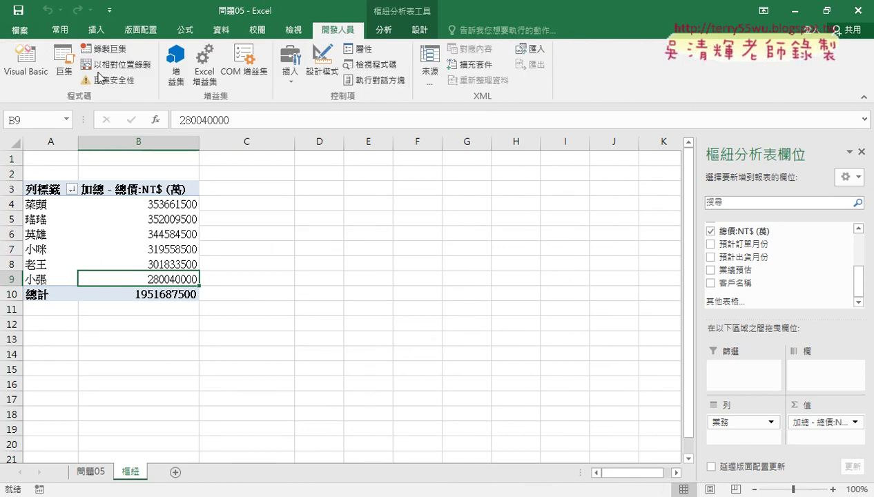
click(26, 61)
click(438, 274)
click(419, 52)
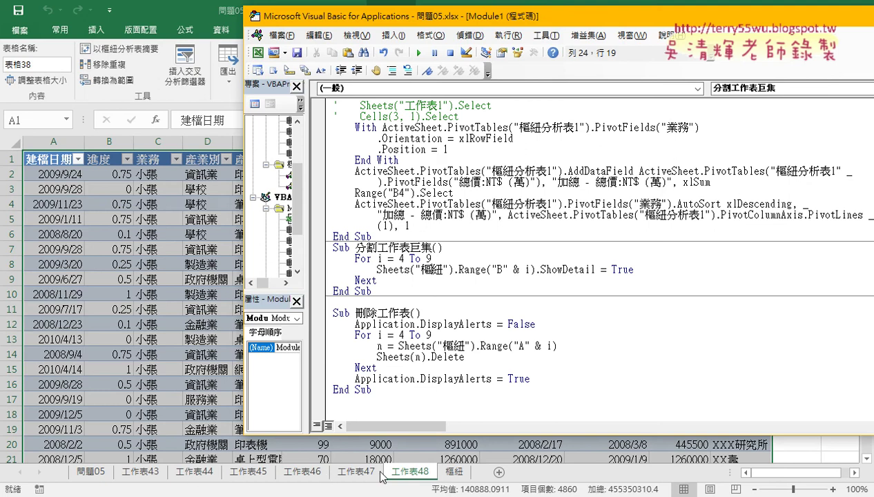
Step: Delete the resulting sheets 工作表43–工作表48, leaving only 問題05 and 樞紐
shift+click(143, 472)
right_click(144, 472)
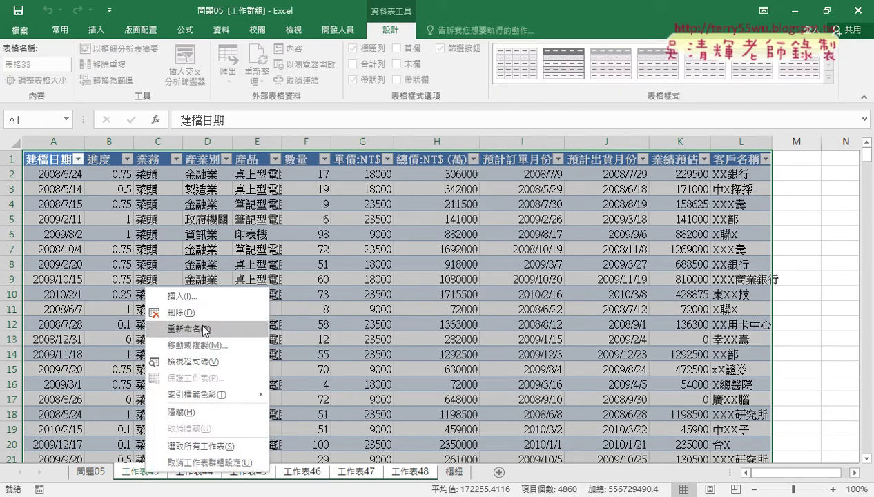
click(181, 313)
click(402, 287)
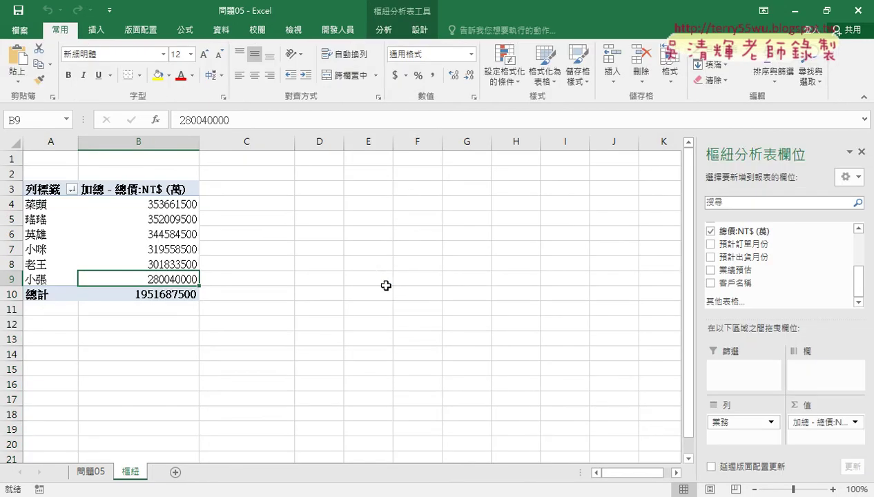
Step: Insert an 'n=' line after 'For i = 4 To 9' and dismiss the compile error
click(337, 29)
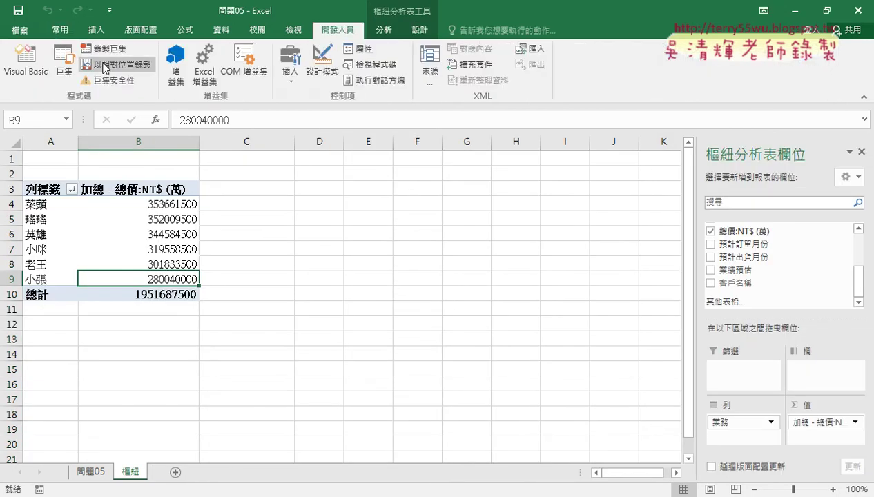
click(34, 67)
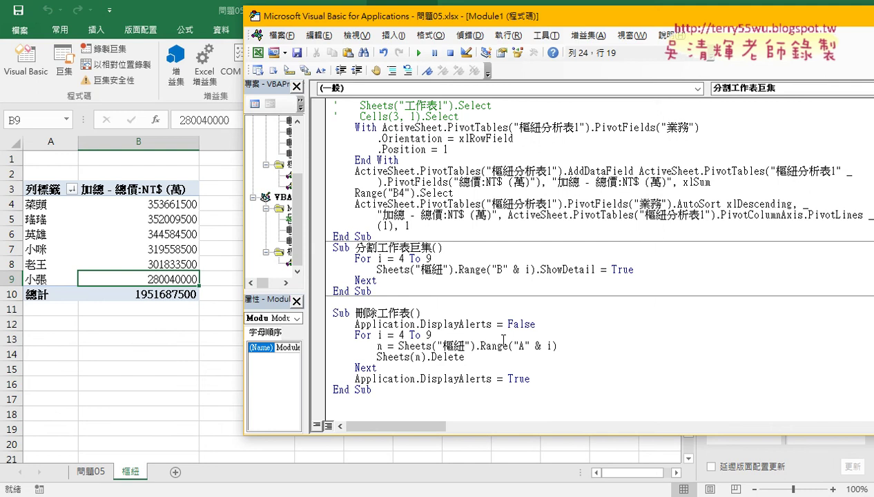
click(465, 257)
key(Return)
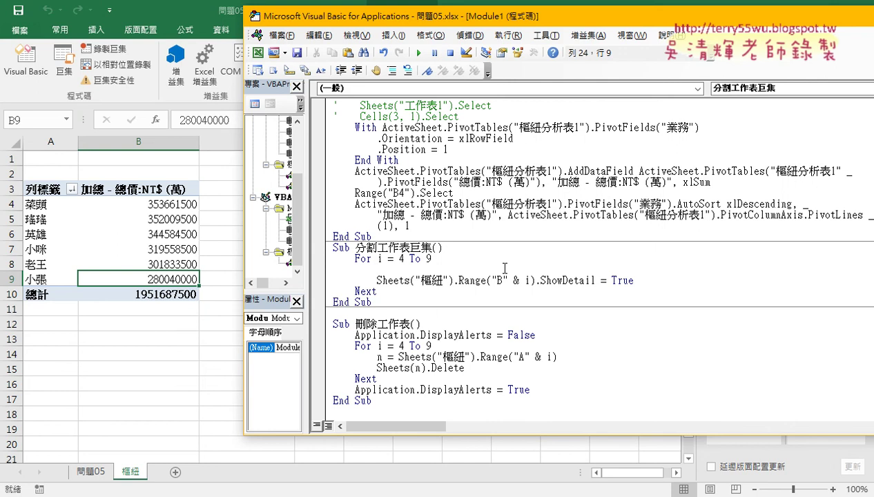
text(n)
text(=)
click(534, 280)
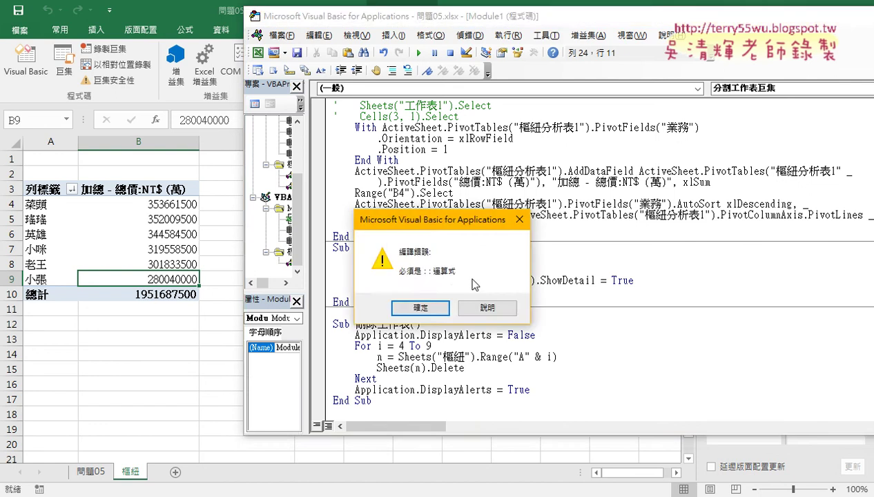
key(Return)
drag(536, 280, 377, 281)
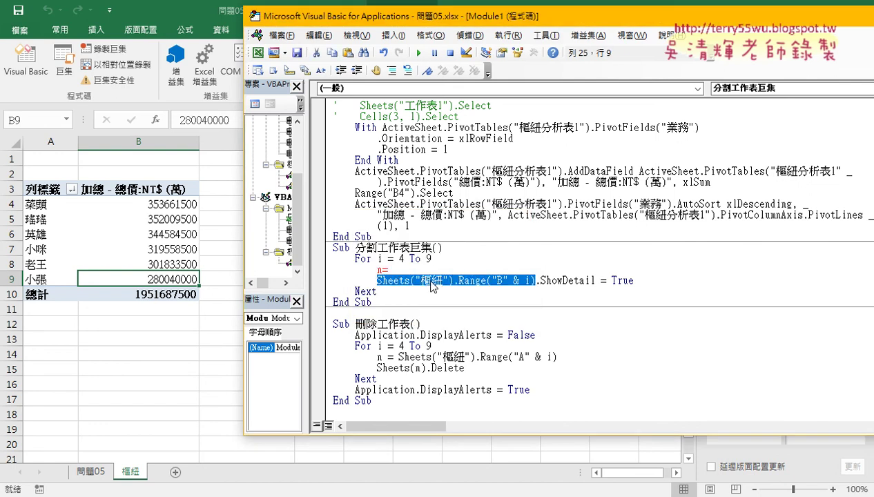
Step: Copy Sheets("樞紐").Range("B" & i) after n=, marking the A4 name and the B4 total
drag(432, 283, 408, 272)
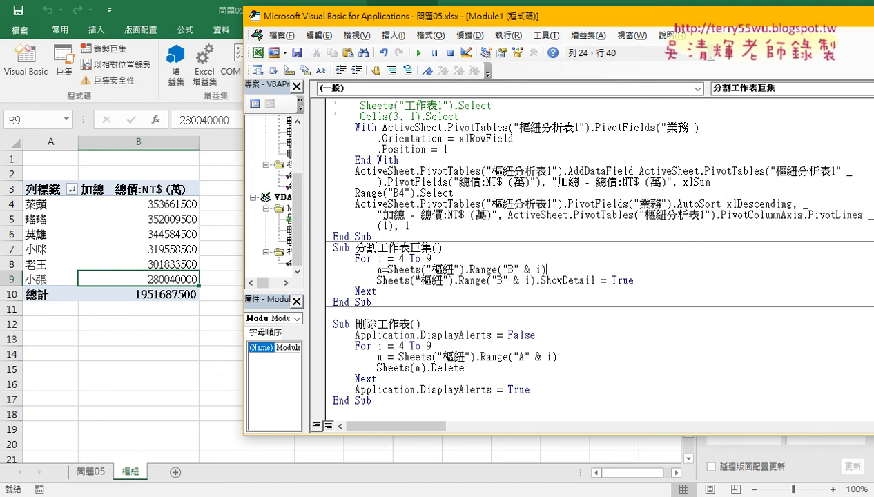
drag(545, 270, 387, 269)
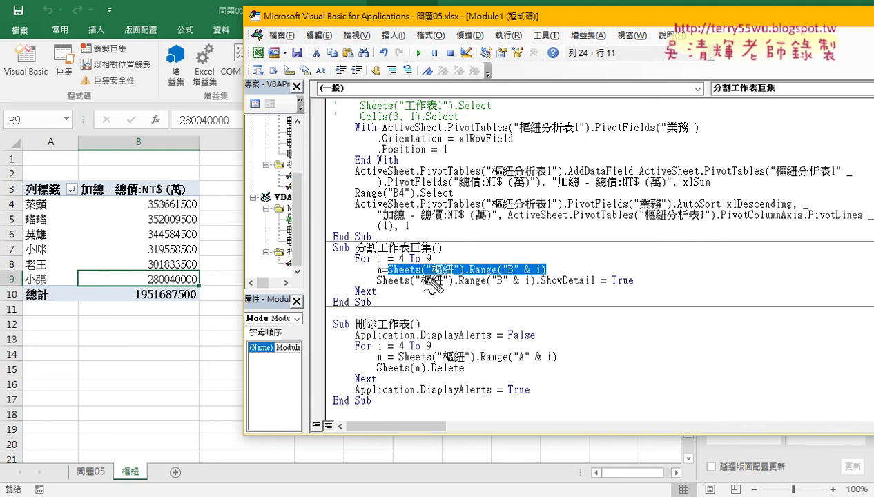
mouse_move(35, 218)
mouse_down()
mouse_move(47, 198)
mouse_move(368, 263)
mouse_up()
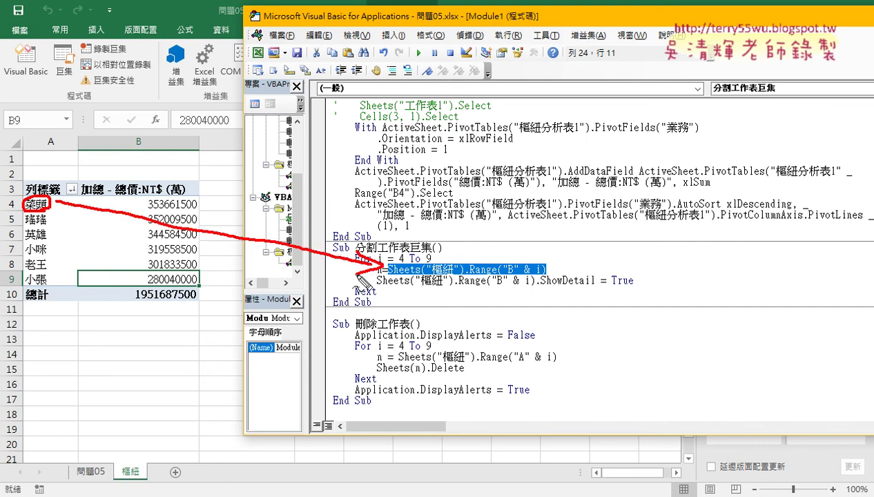
drag(388, 283, 583, 283)
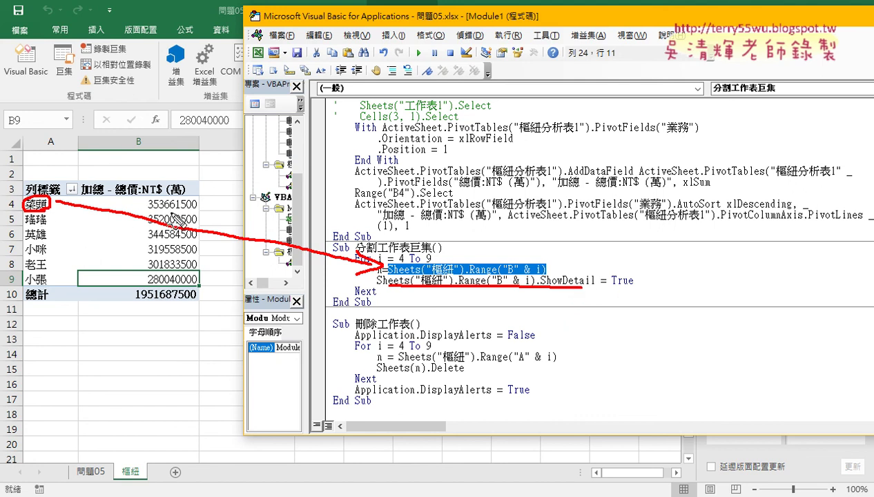
drag(174, 213, 186, 211)
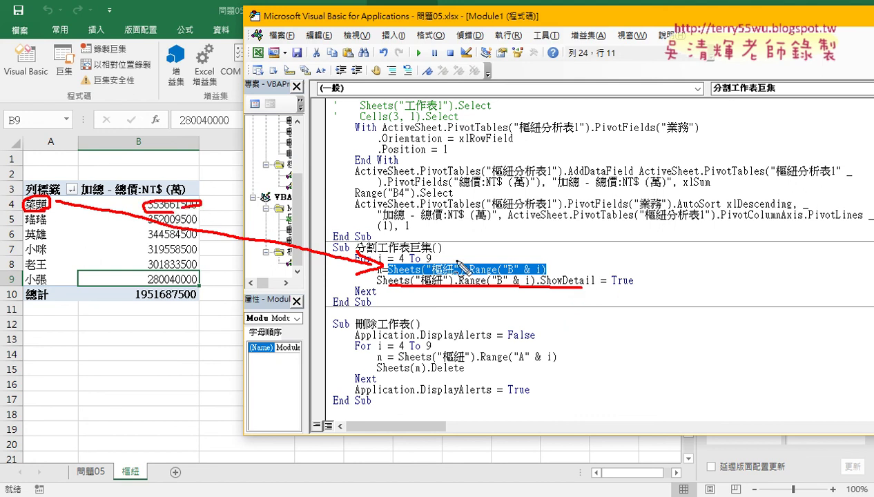
key(Escape)
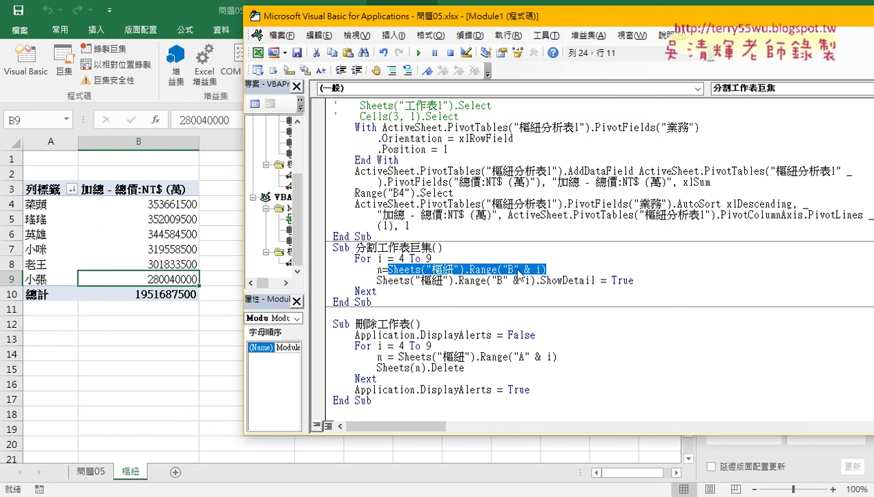
Step: Change the column letter to A so the line reads n = Sheets("樞紐").Range("A" & i)
click(515, 271)
double_click(511, 269)
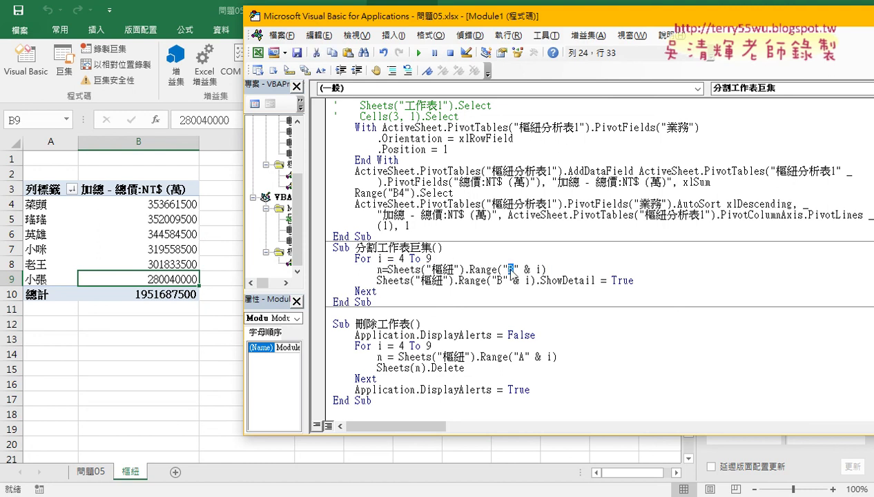
text(A)
drag(545, 269, 377, 269)
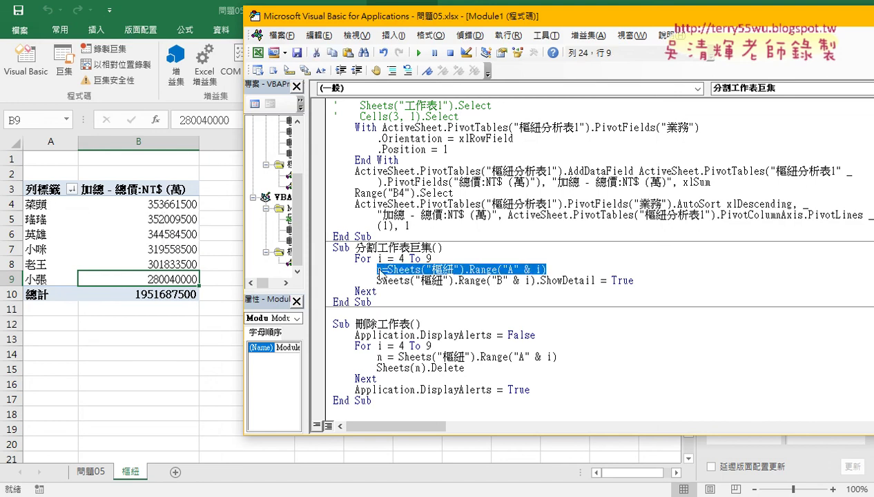
click(386, 269)
click(640, 279)
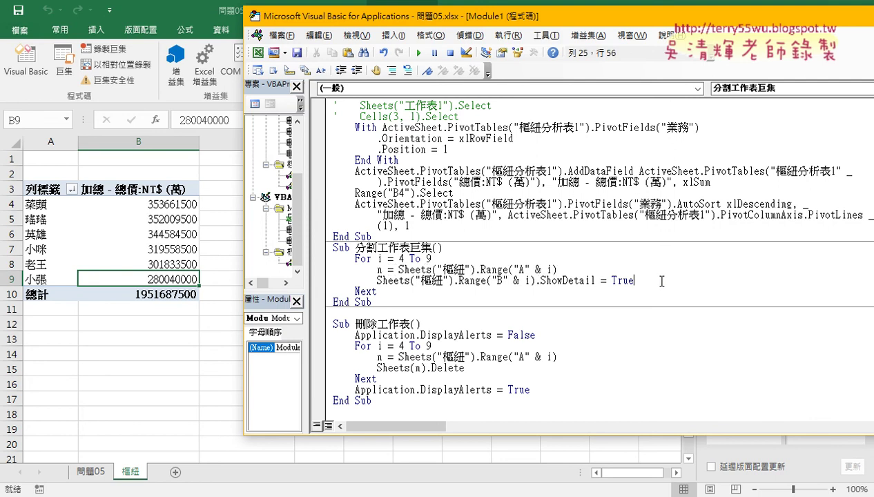
mouse_move(173, 211)
Step: Add a line after ShowDetail, drill into the 菜頭 total to create 工作表49, and return to the code
key(Return)
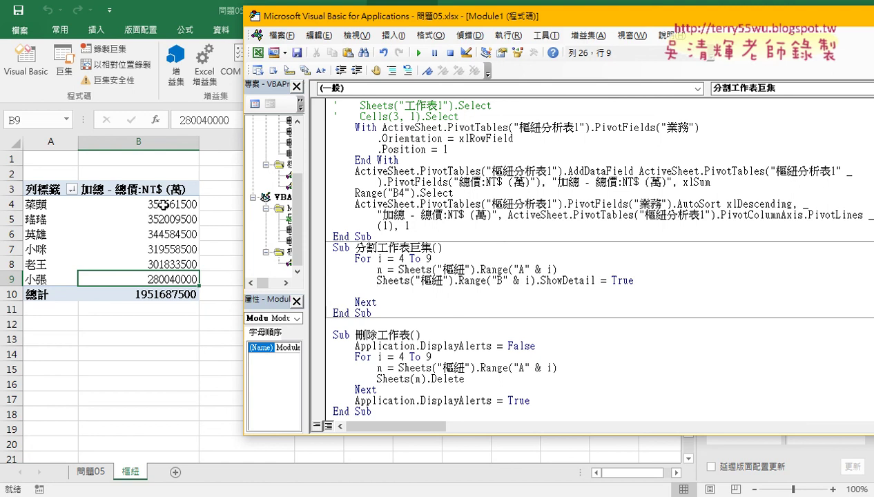
click(163, 205)
double_click(163, 205)
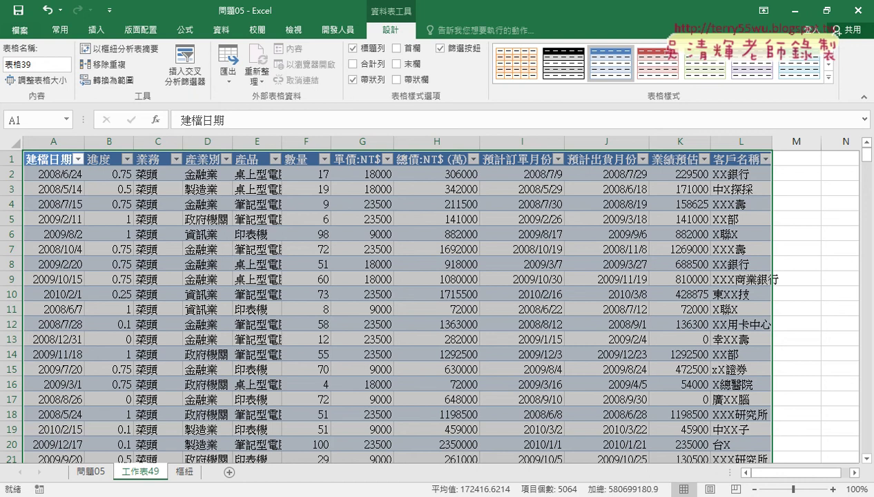
click(283, 496)
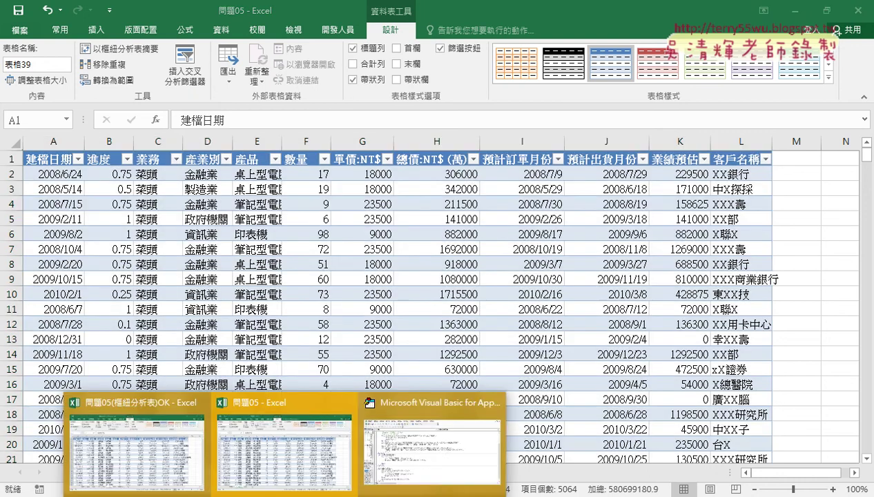
click(442, 442)
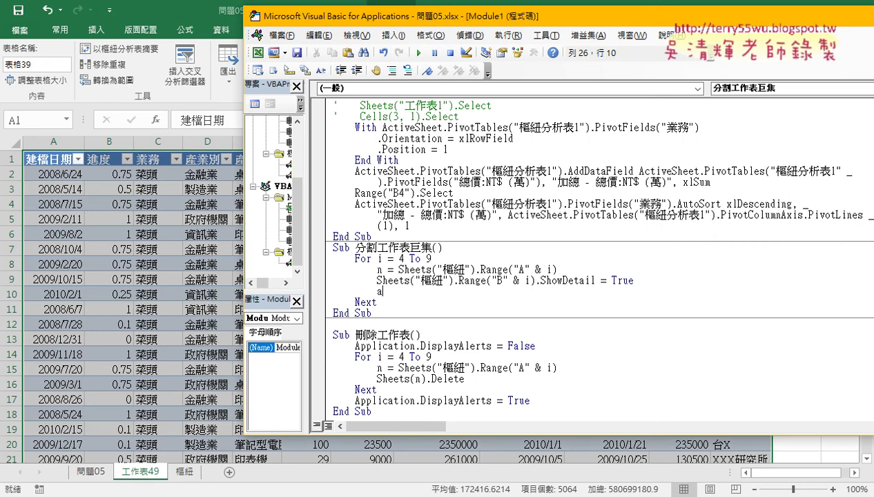
Step: Enter ActiveSheet.Name = n on the blank line after ShowDetail
text(act)
text(ive)
text(shee)
text(t)
text(.na)
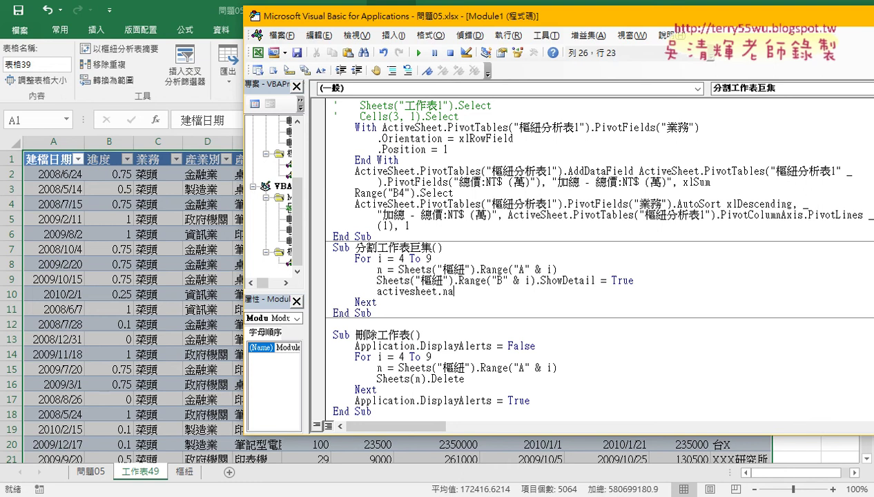
text(me)
text(= )
text(n)
click(505, 313)
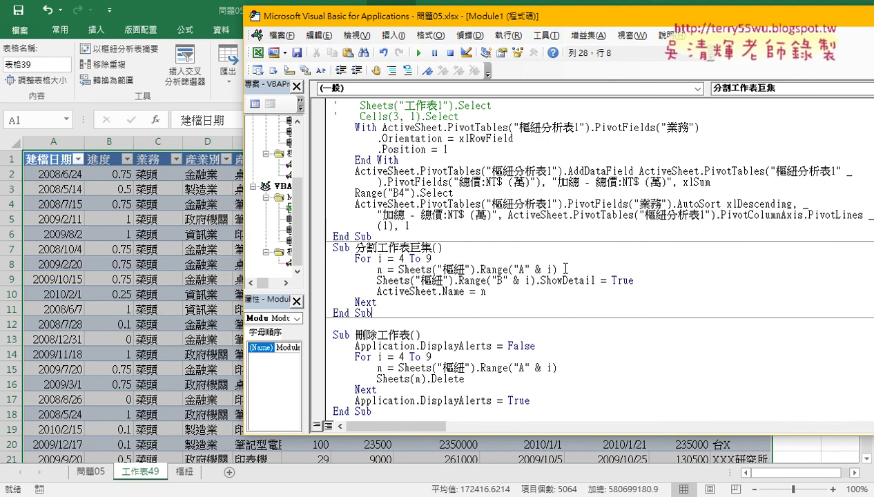
drag(566, 269, 399, 269)
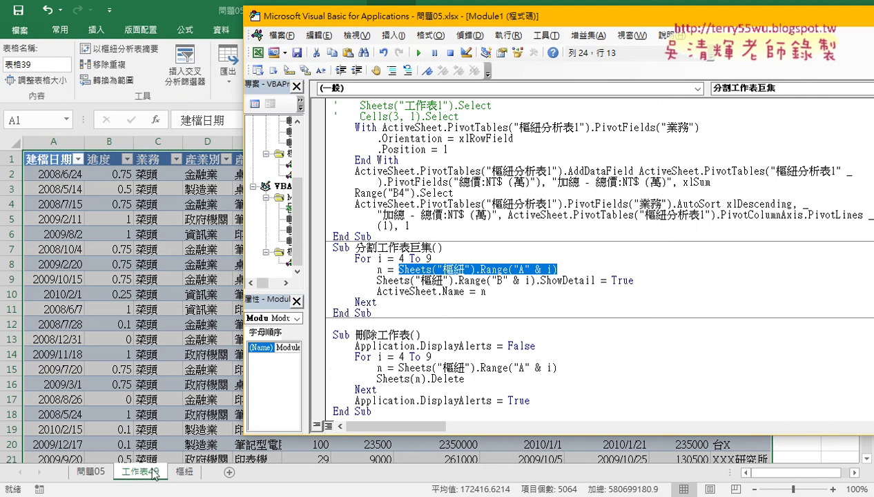
Step: Highlight the n = Sheets("樞紐").Range("A" & i) and ActiveSheet.Name = n lines to explain them
click(561, 269)
drag(561, 269, 334, 270)
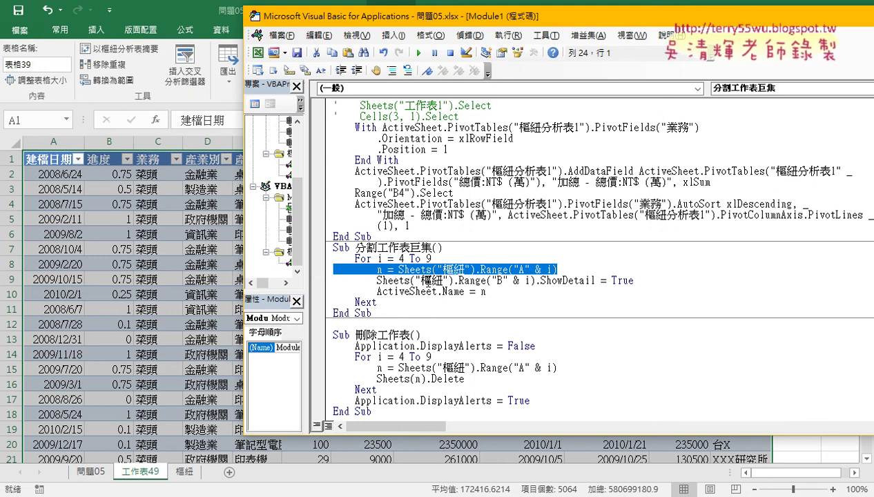
drag(486, 292, 299, 296)
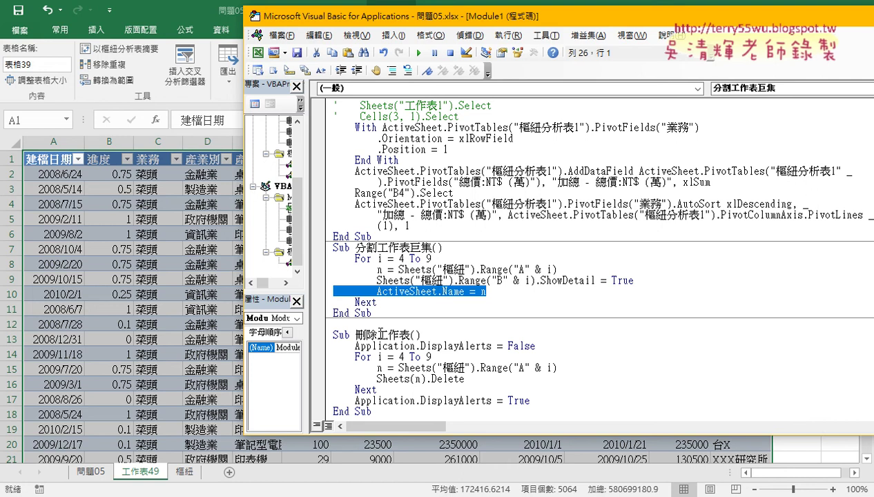
Step: Delete the 工作表49 detail sheet and return to the VBA editor
right_click(134, 475)
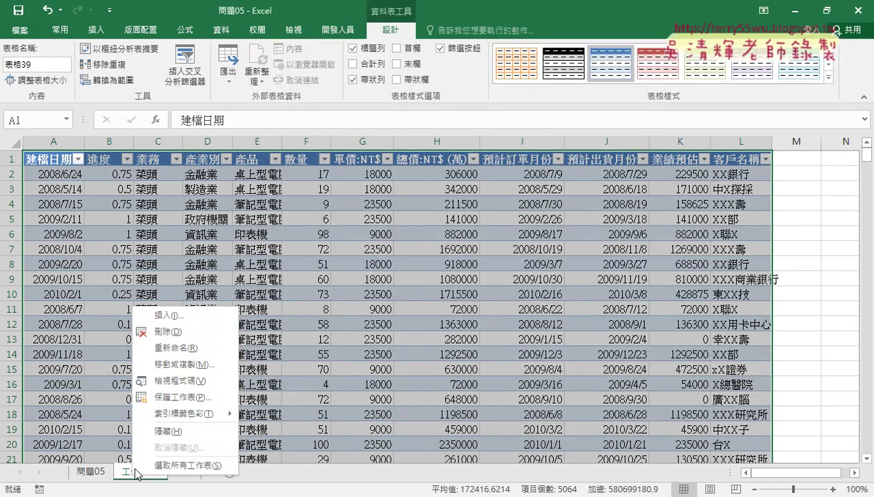
click(180, 335)
click(407, 290)
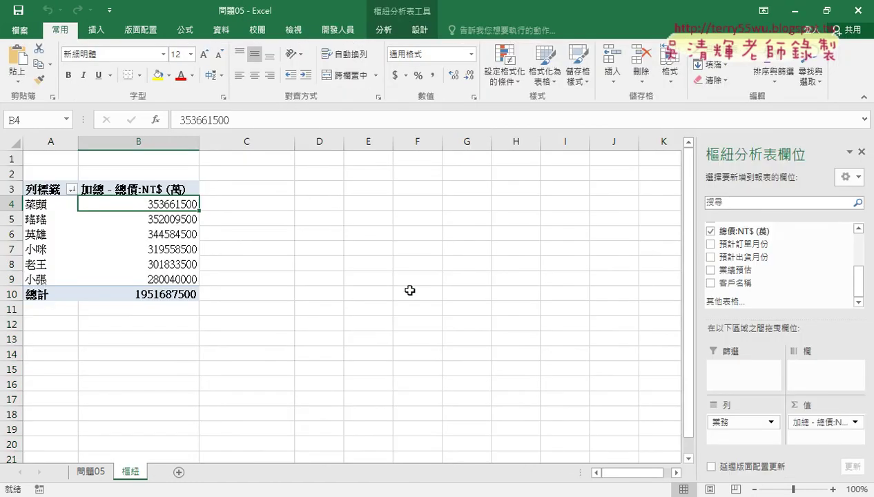
click(285, 496)
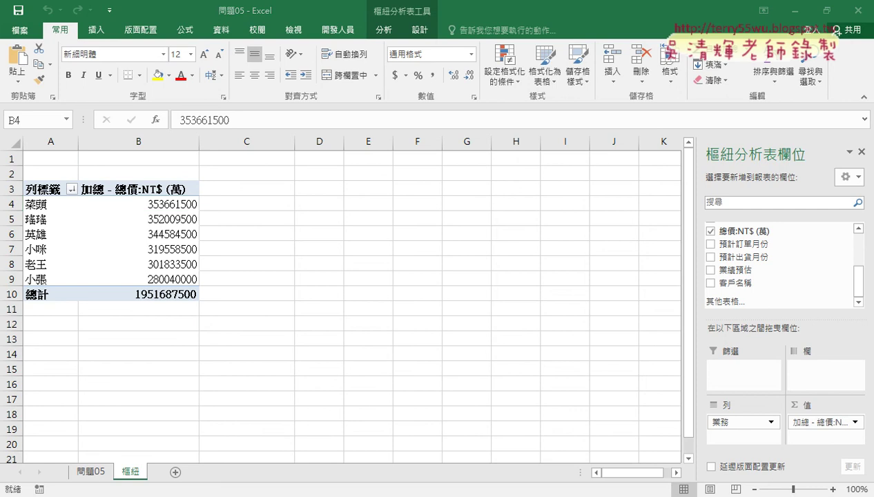
click(408, 439)
Step: Step through the split macro's first loop pass with F8, creating and naming the 菜頭 sheet
click(488, 280)
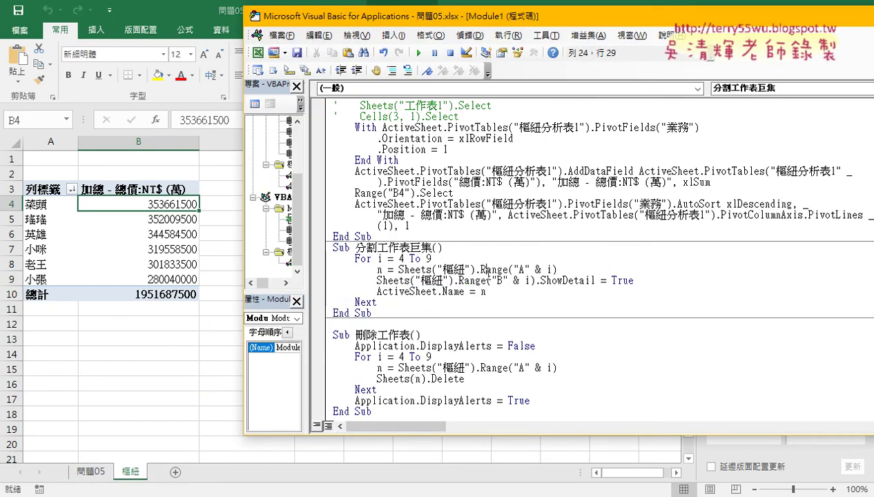
key(F8)
key(F8)
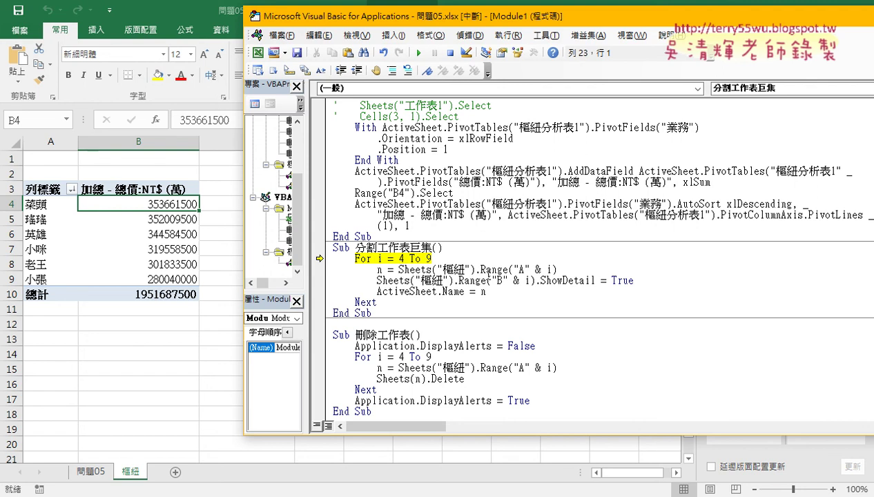
key(F8)
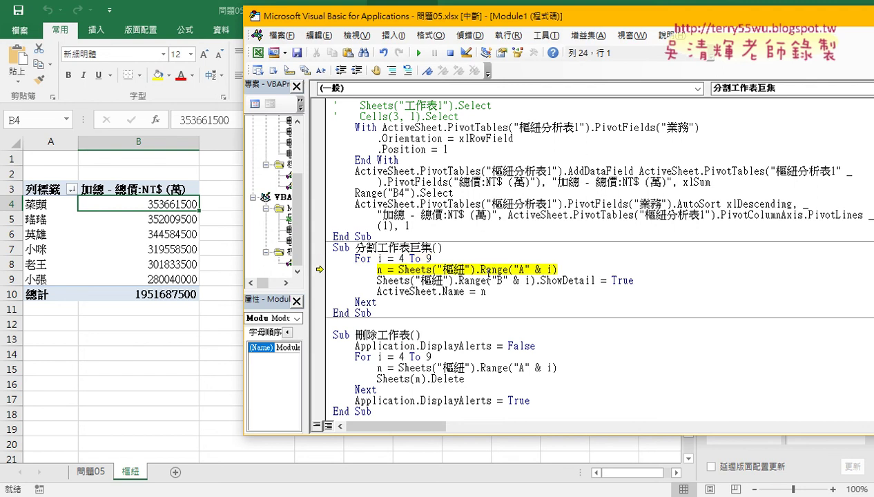
key(F8)
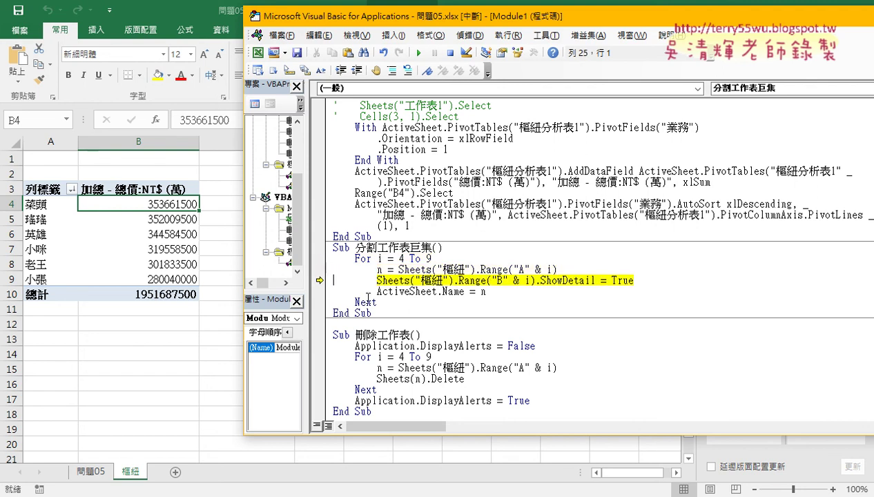
mouse_move(380, 269)
key(F8)
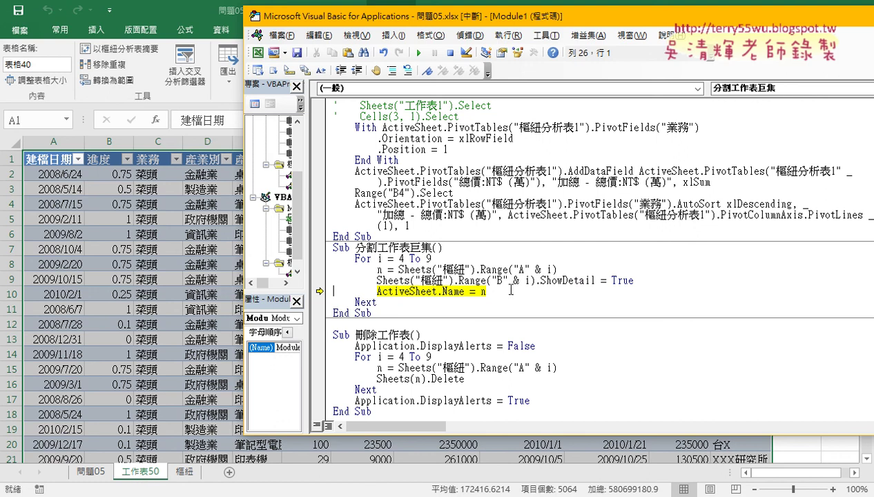
mouse_move(485, 294)
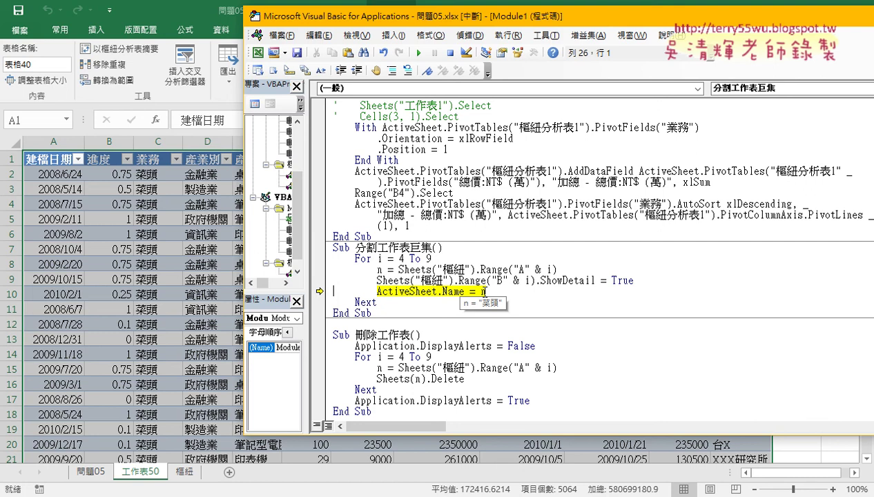
key(F8)
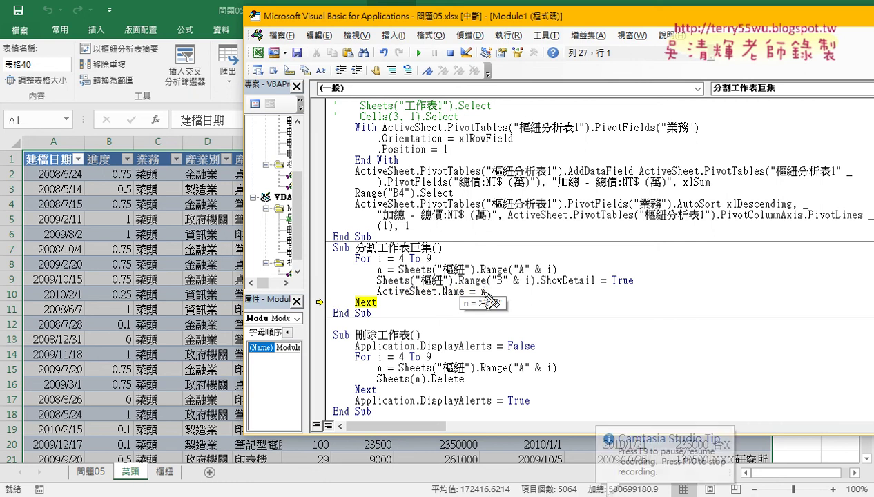
drag(379, 296, 484, 295)
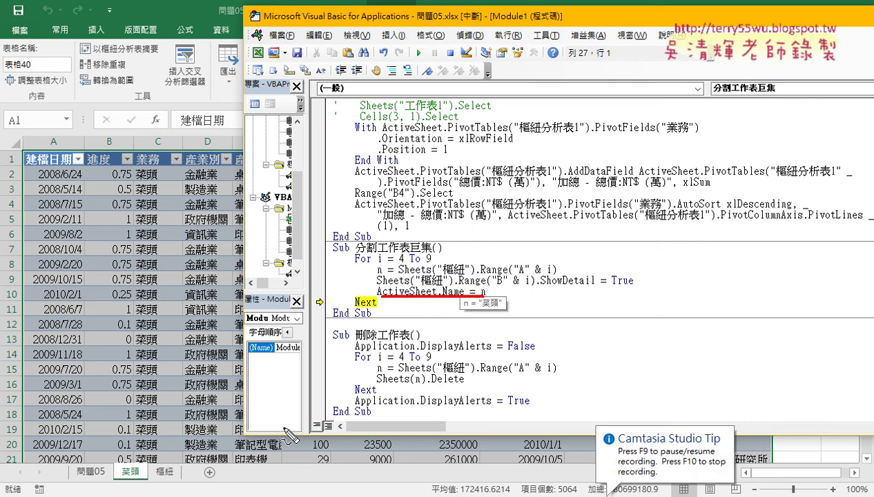
drag(164, 478, 141, 494)
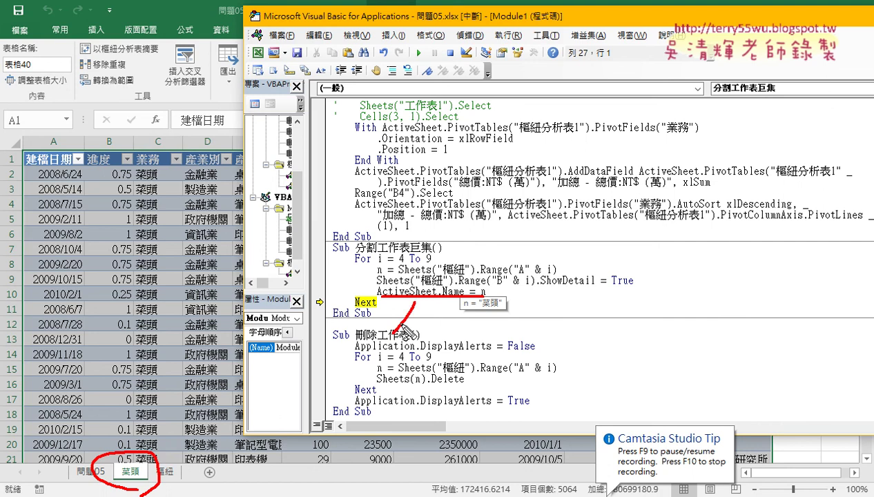
drag(390, 320, 186, 457)
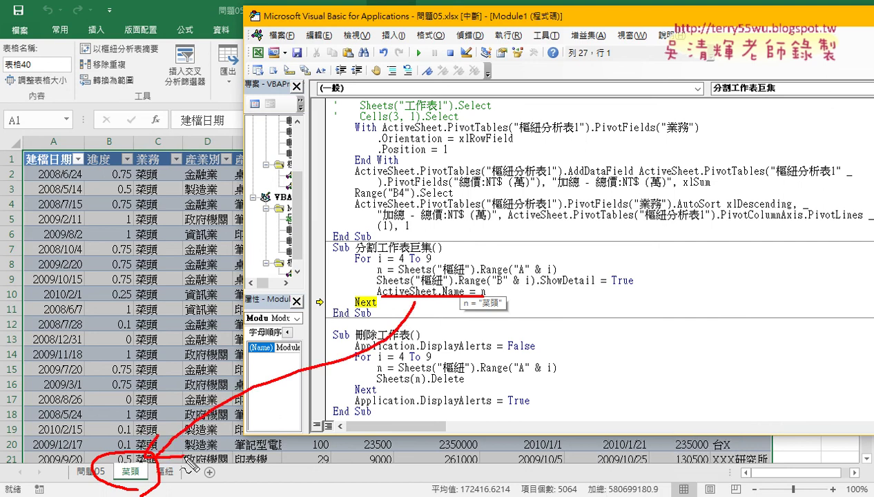
key(Escape)
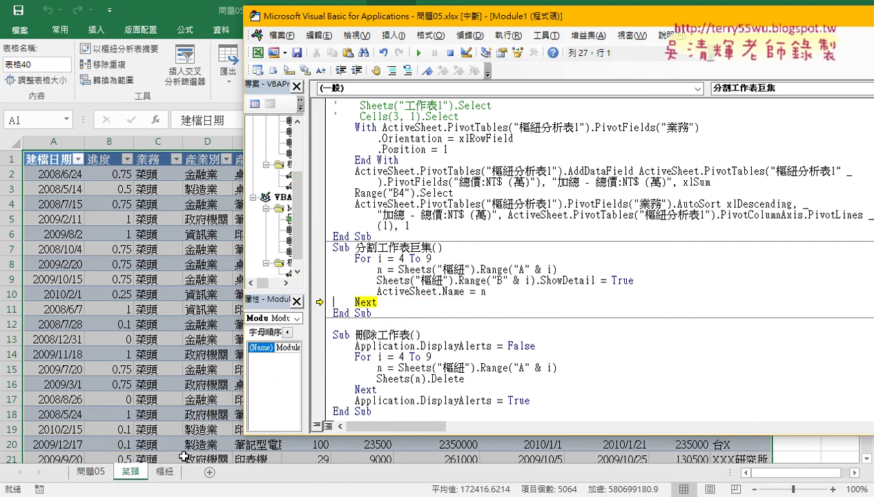
Step: Step through the remaining passes to create sheets 瑤瑤, 英雄, 小咪, 老王 and 小張
click(447, 270)
key(F8)
key(F8)
key(F8)
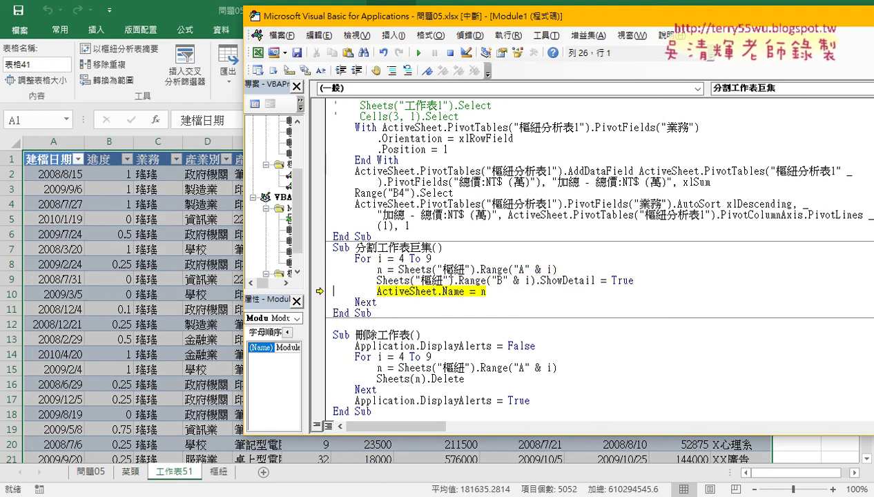
key(F8)
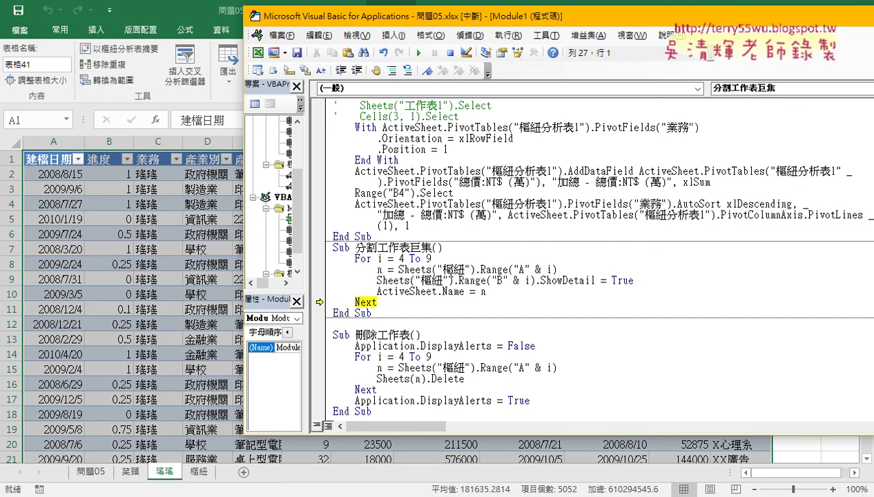
key(F8)
key(F8)
key(F8)
key(F8)
key(F8)
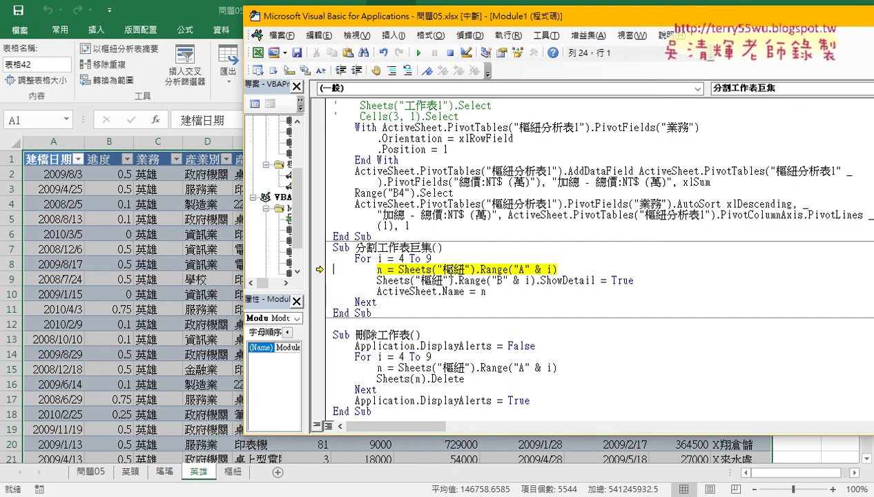
key(F8)
key(F8)
key(F8)
key(F8)
key(F8)
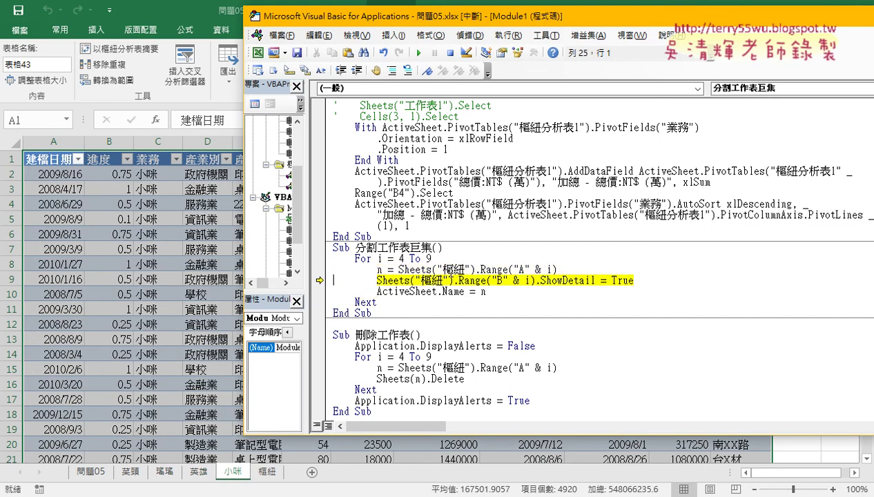
key(F8)
key(F8)
key(F8)
key(F8)
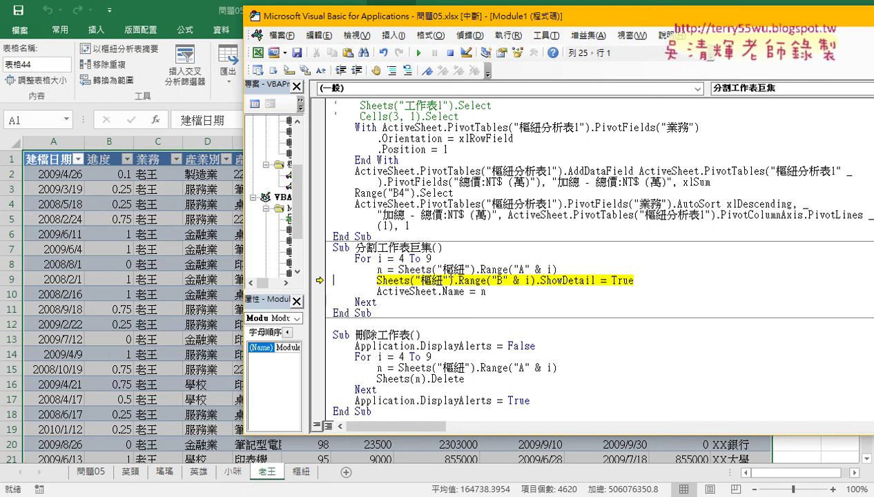
key(F8)
key(F8)
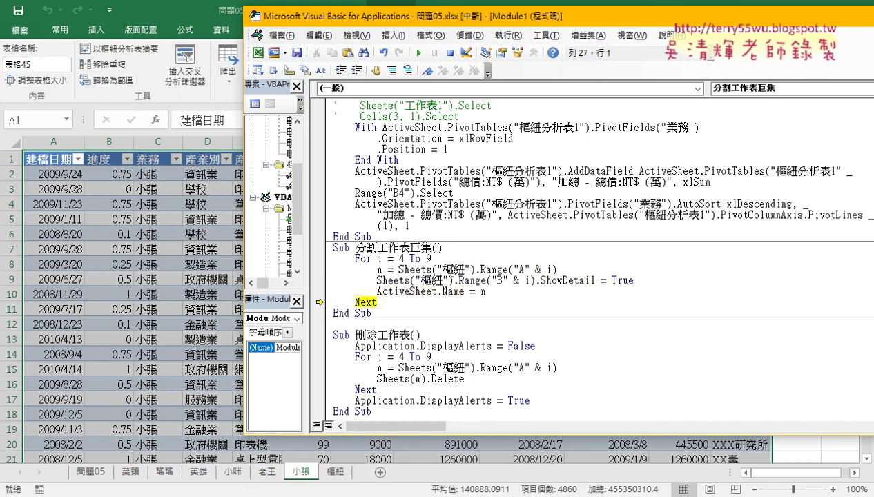
key(F8)
key(F8)
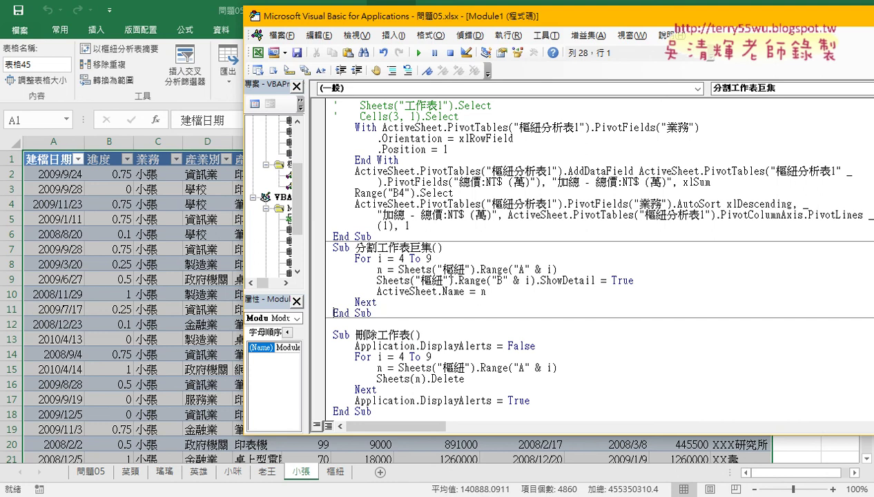
scroll(460, 228, up, 3)
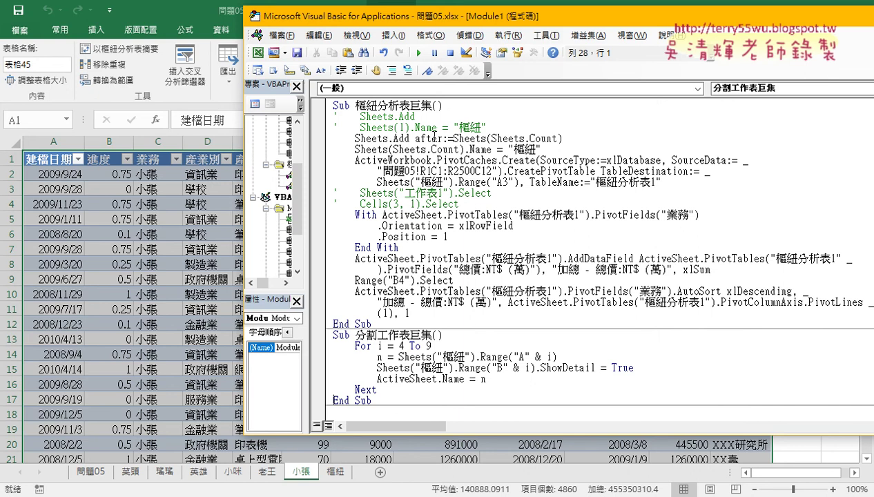
key(ctrl+v)
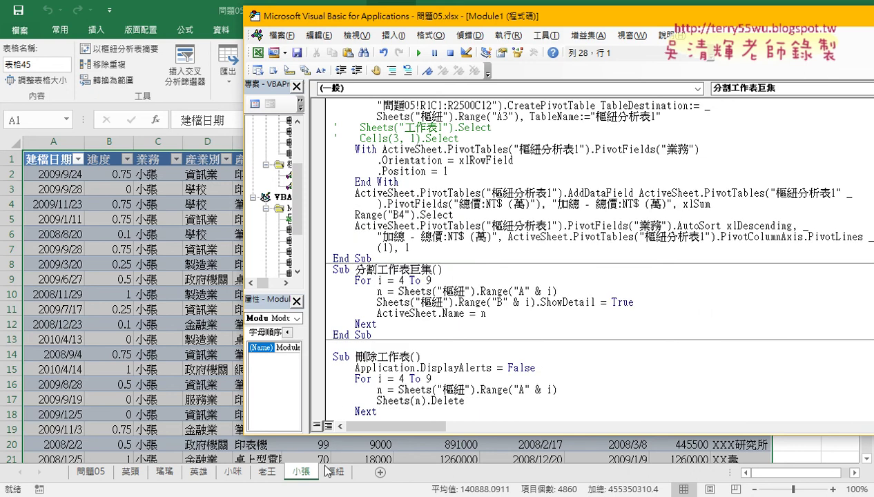
Step: Review the six salesperson names in 樞紐 A4:A9 and the 問題05 data, ending on 樞紐
click(211, 434)
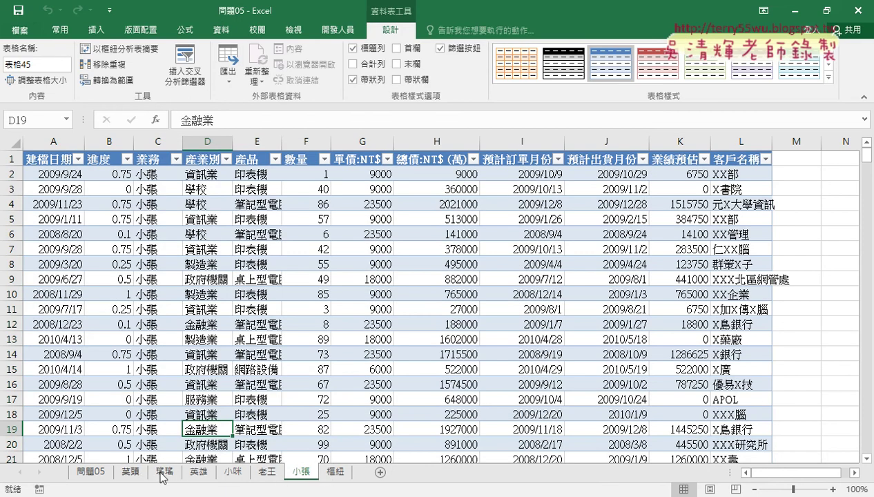
click(335, 472)
drag(43, 203, 43, 279)
click(92, 474)
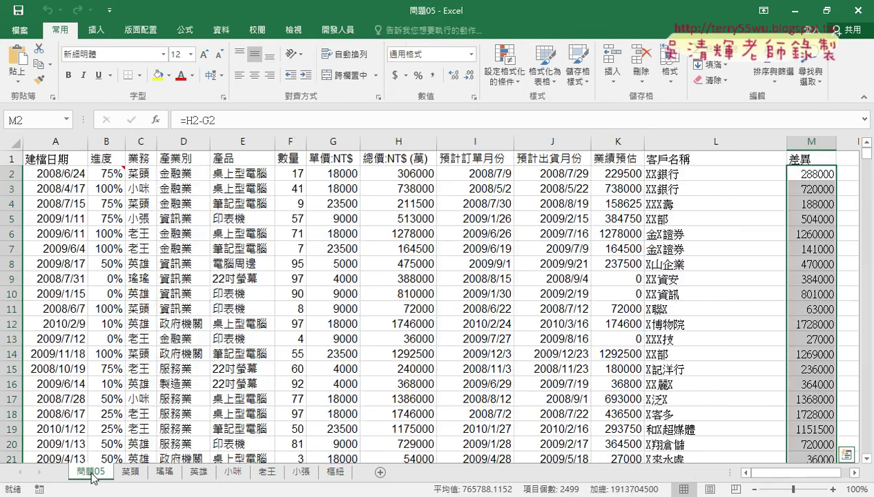
click(333, 472)
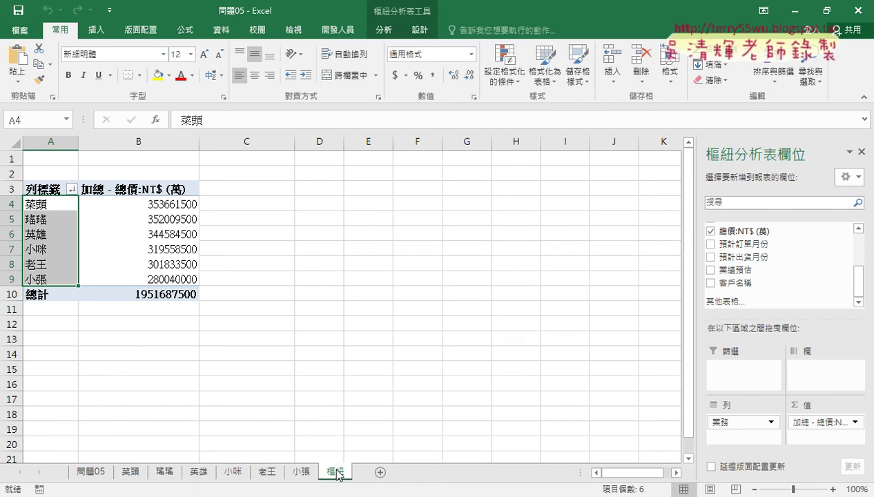
Step: Mark up the sheet tabs and pivot rows, clear the marks, and return to the VBA editor
mouse_move(338, 476)
mouse_down()
mouse_move(112, 476)
mouse_move(309, 475)
mouse_up()
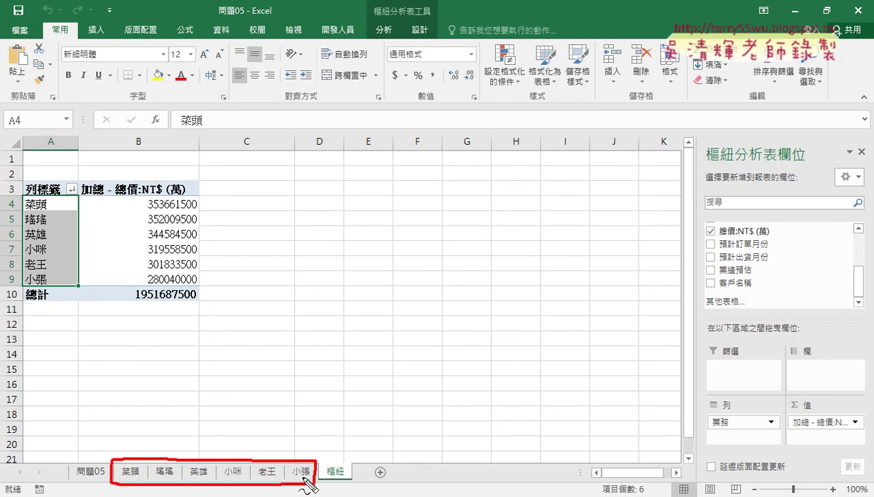
mouse_move(163, 458)
mouse_down()
mouse_move(56, 307)
mouse_move(81, 319)
mouse_up()
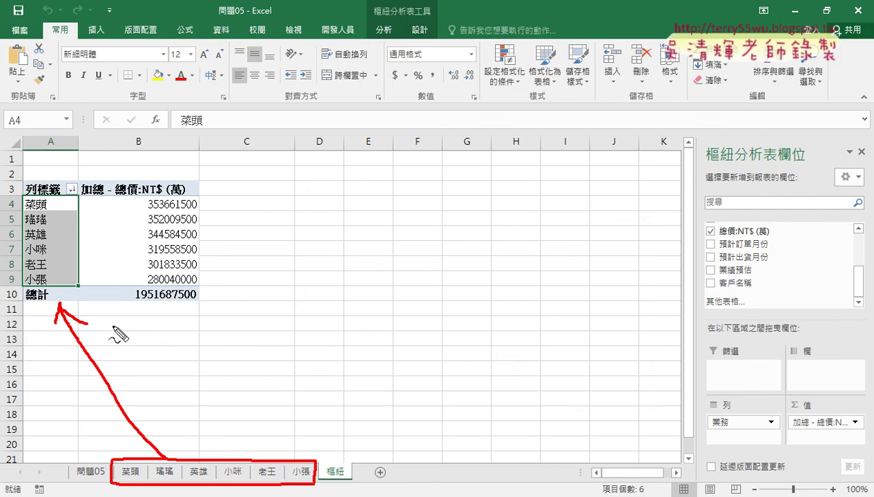
drag(345, 467, 339, 484)
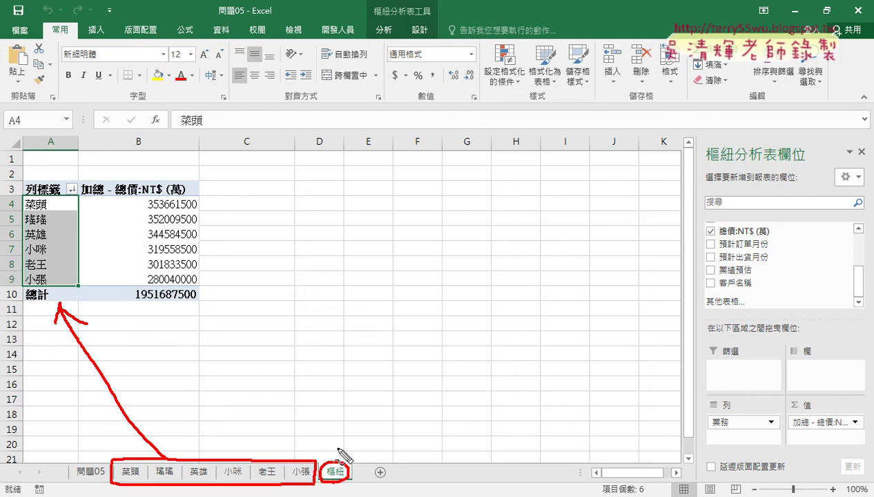
mouse_move(337, 447)
mouse_down()
mouse_move(119, 442)
mouse_move(105, 496)
mouse_up()
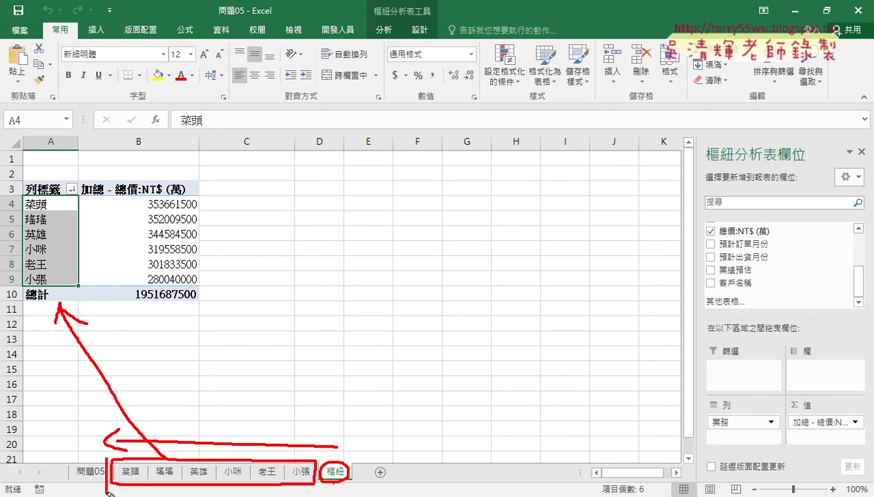
drag(316, 453, 317, 496)
key(Escape)
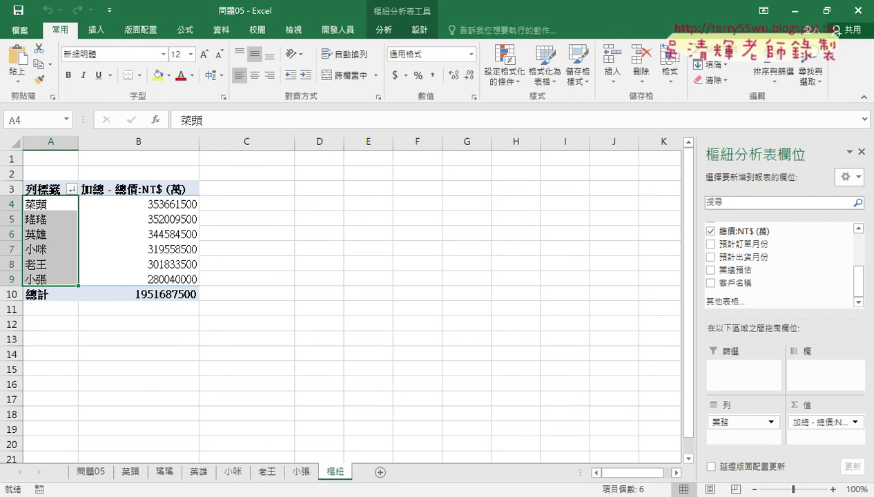
click(424, 442)
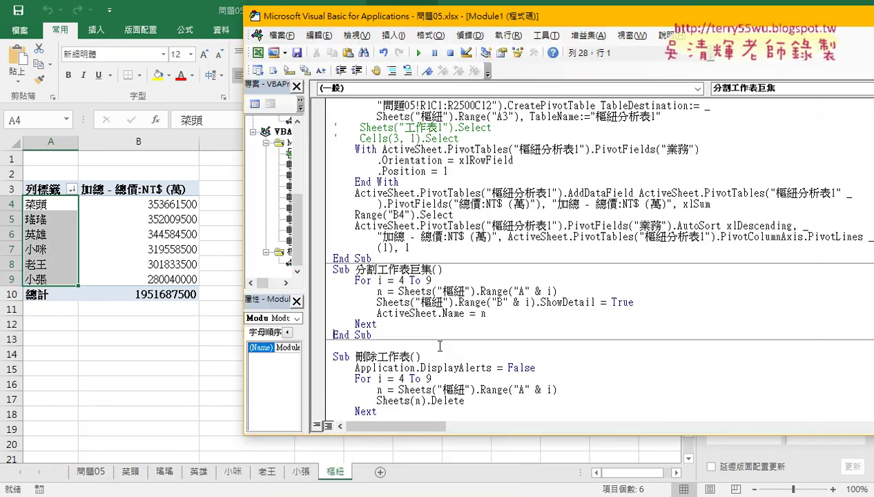
Step: Delete all statements inside Sub 刪除工作表 in Module1
drag(556, 291, 393, 292)
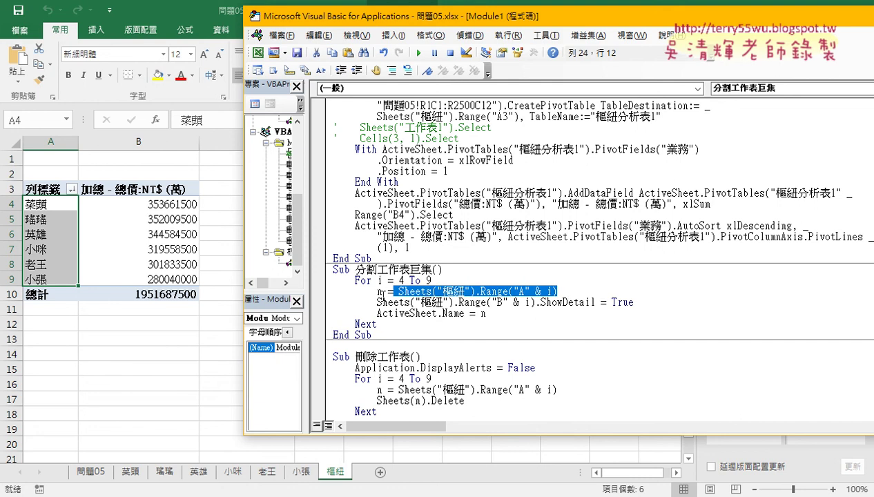
scroll(467, 361, down, 1)
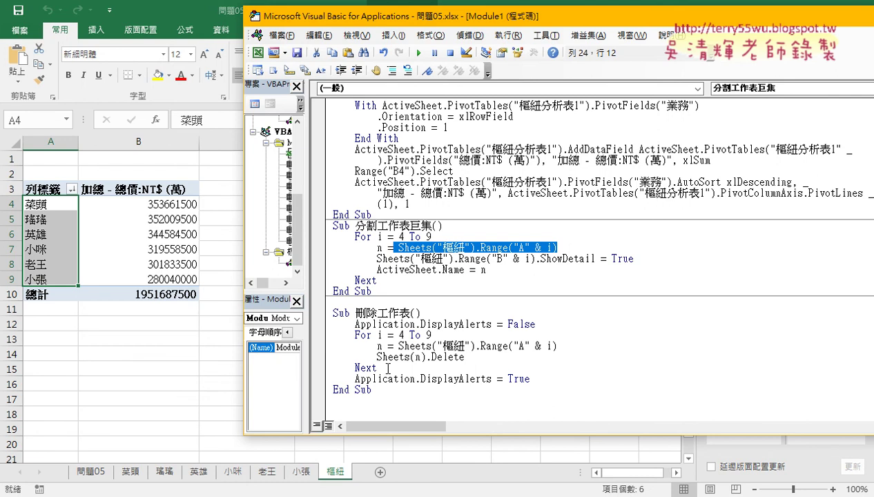
drag(531, 378, 333, 324)
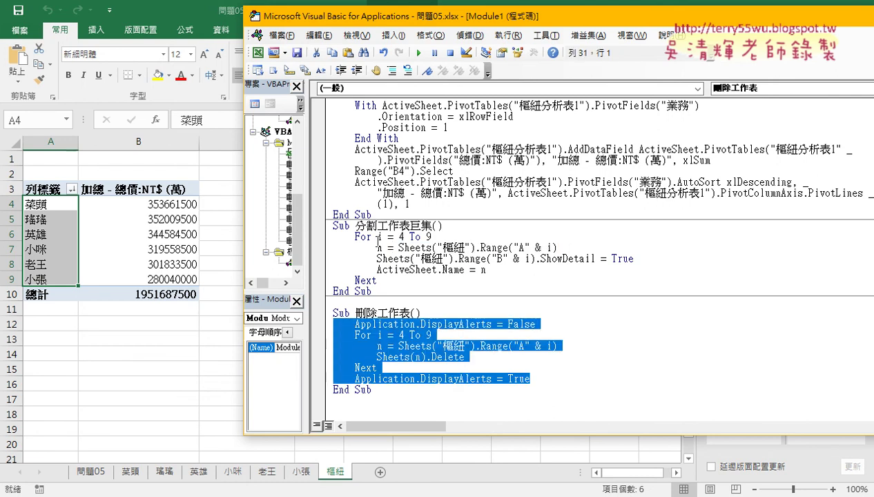
key(Delete)
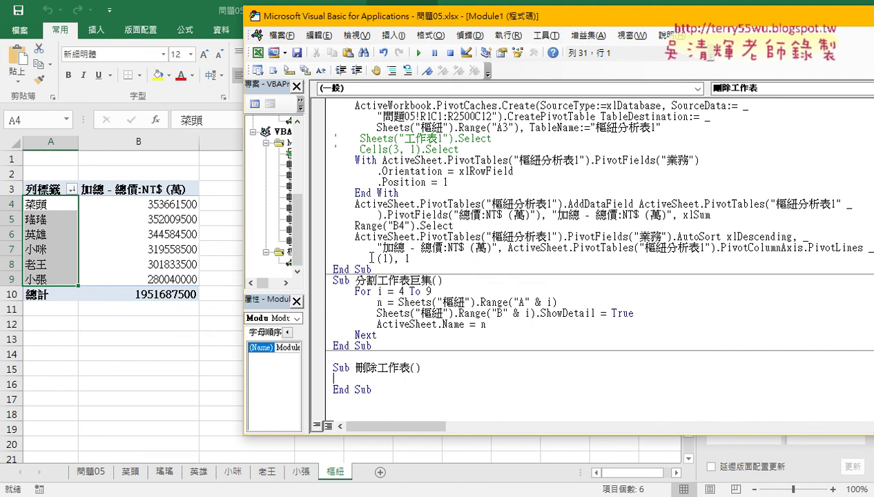
Step: Place the caret in the emptied 刪除工作表 macro and begin selecting the split macro's loop
drag(408, 364, 333, 391)
mouse_move(412, 367)
mouse_down()
mouse_move(420, 369)
mouse_move(426, 413)
mouse_up()
click(426, 413)
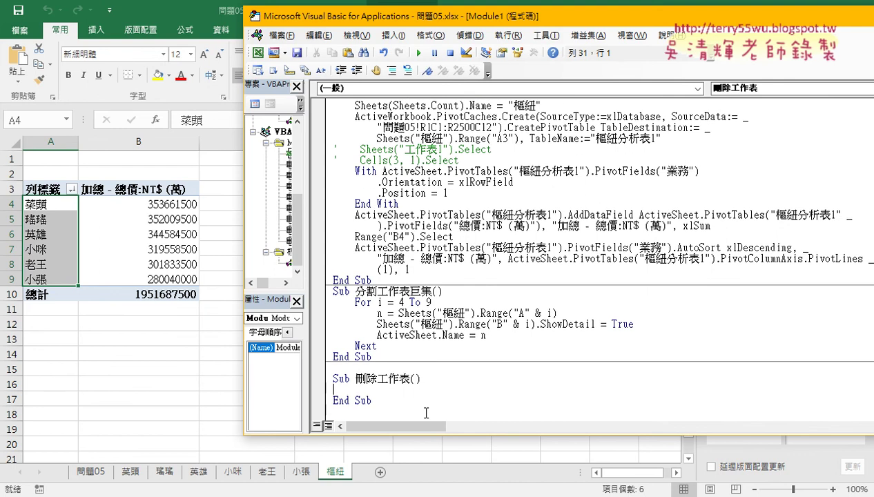
click(377, 346)
Step: Copy the split macro's For…Next loop into the empty 刪除工作表 macro
drag(376, 346, 332, 303)
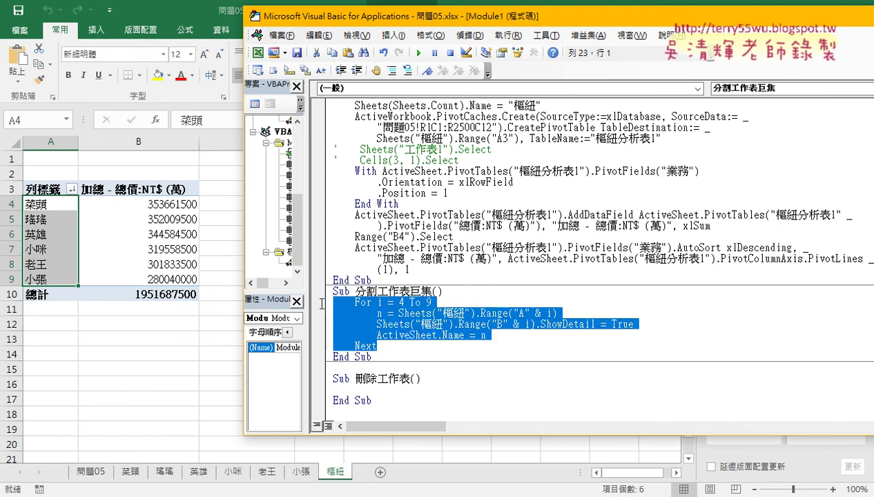
key(ctrl+c)
click(339, 390)
key(ctrl+v)
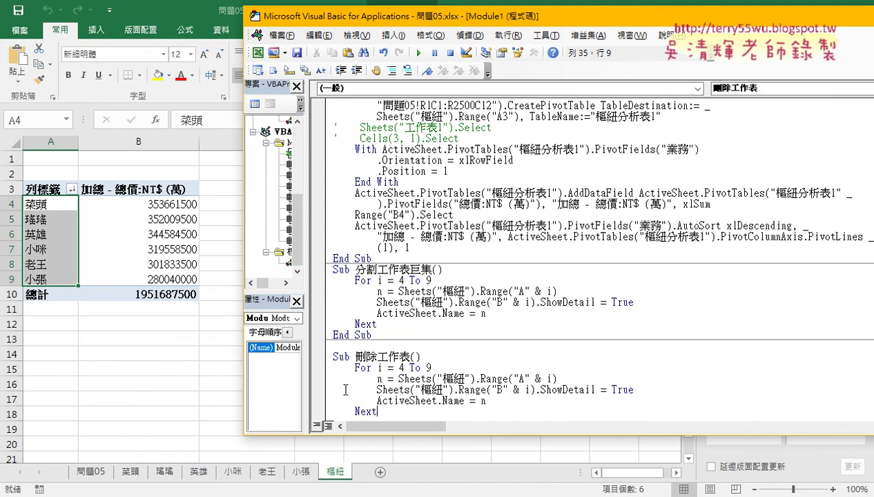
scroll(483, 393, down, 1)
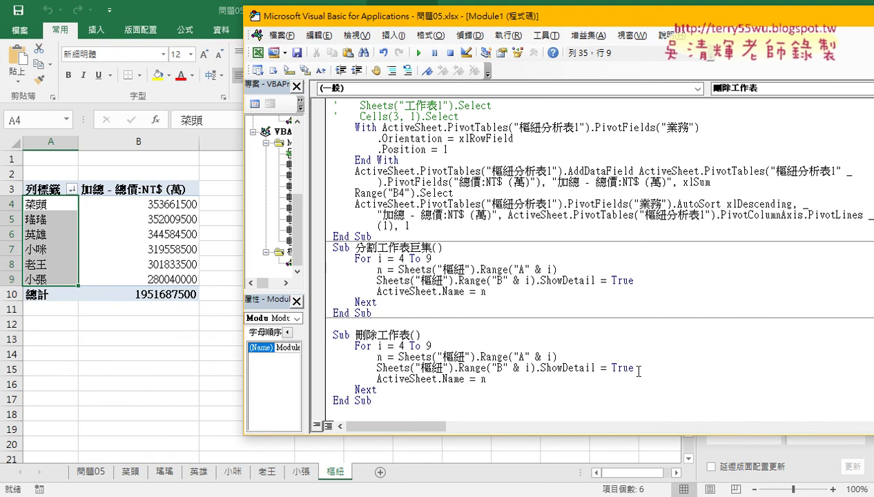
Step: Remove the ActiveSheet.Name rename line from the pasted loop
drag(634, 368, 422, 368)
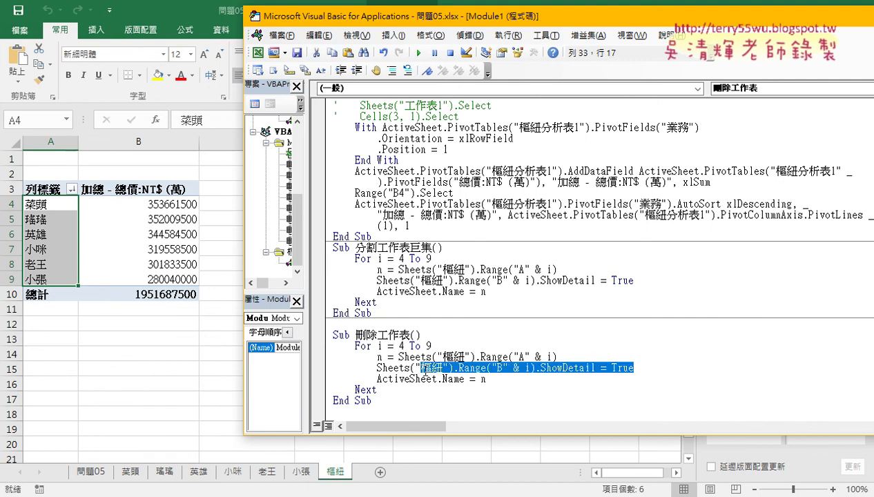
drag(558, 357, 398, 357)
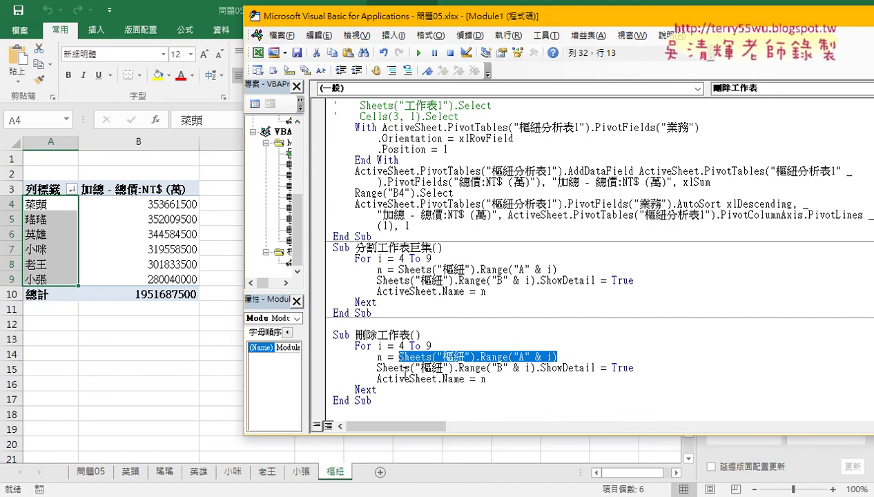
drag(487, 379, 334, 379)
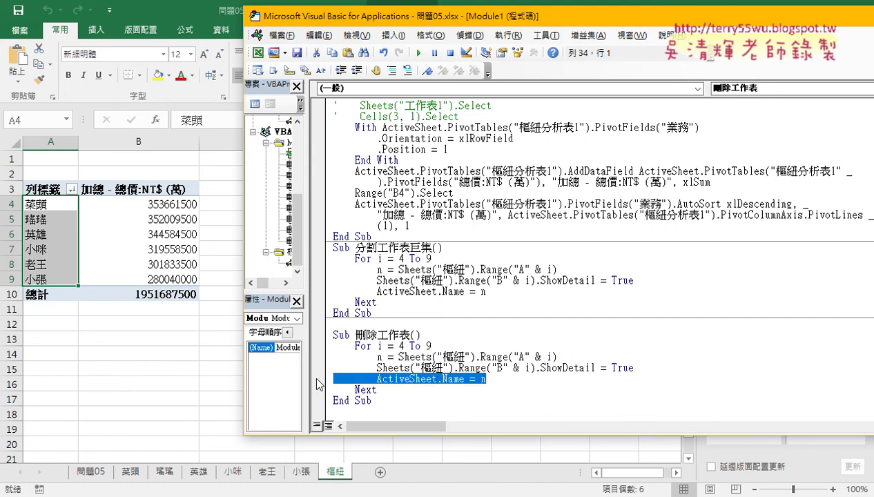
key(Delete)
key(Delete)
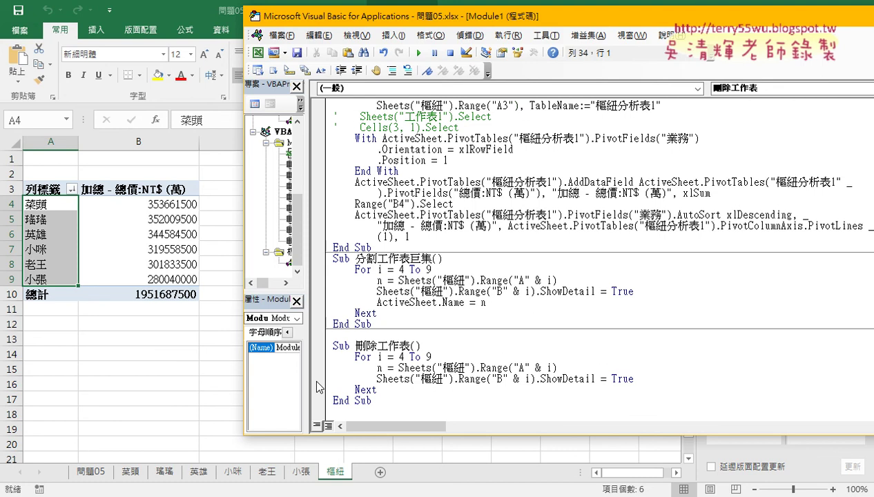
Step: Replace the ShowDetail statement with Sheets(n).Delete
mouse_move(634, 379)
mouse_down()
mouse_move(372, 379)
mouse_move(413, 385)
mouse_up()
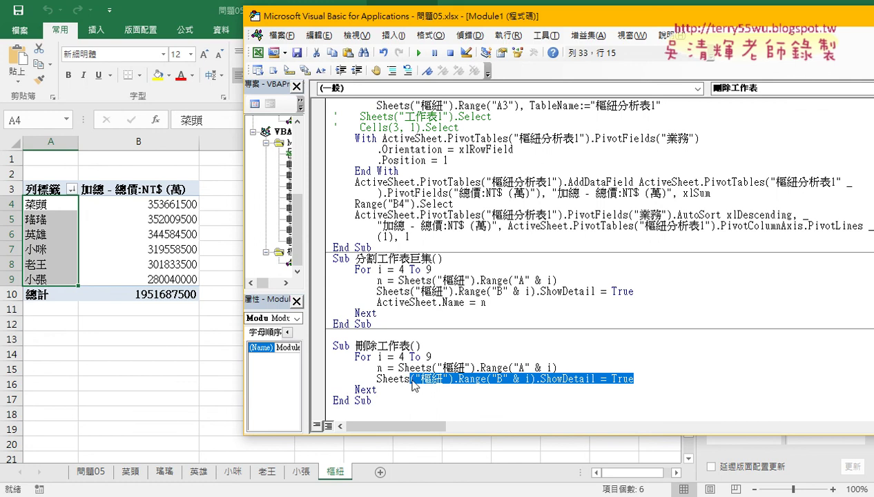
drag(642, 384, 413, 386)
key(Delete)
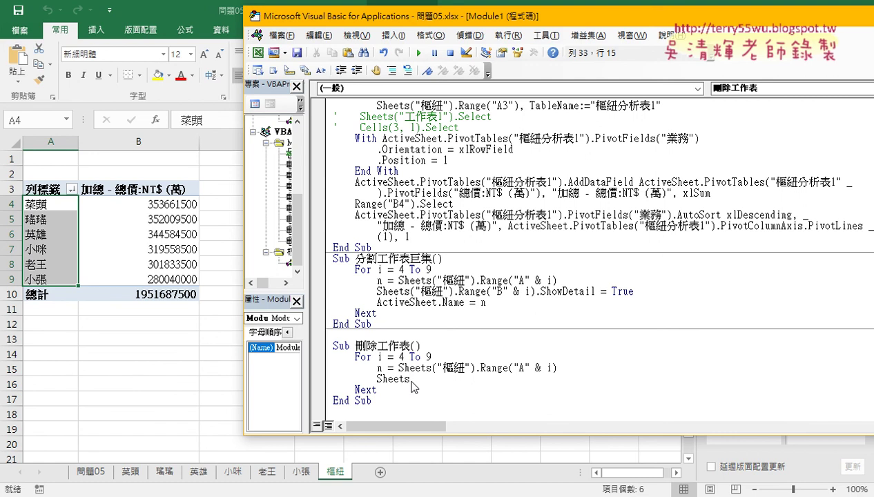
text(())
key(Left)
text(n)
key(Right)
text(.)
text(de)
text(le)
text(te)
click(508, 281)
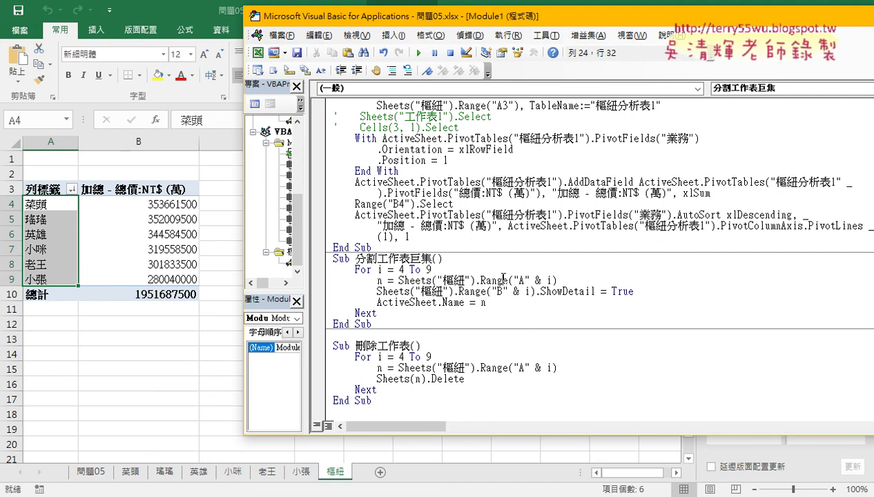
drag(377, 313, 333, 269)
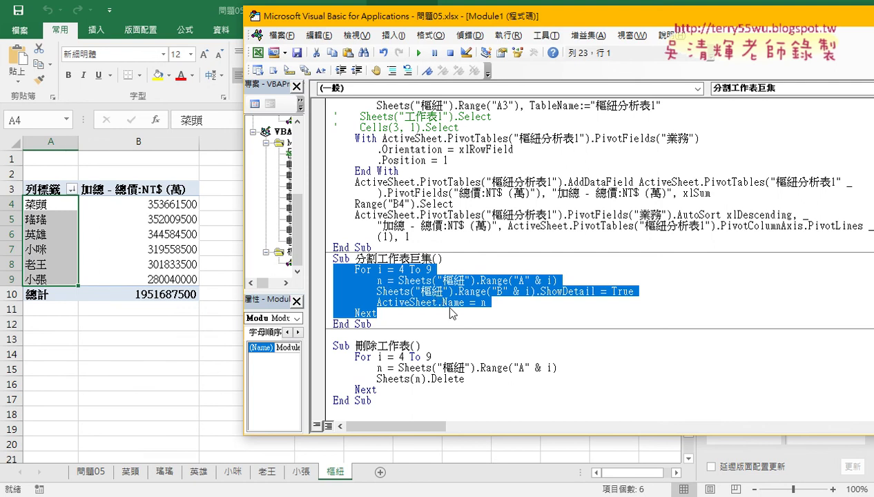
mouse_move(499, 304)
mouse_down()
mouse_move(362, 303)
mouse_move(317, 289)
mouse_up()
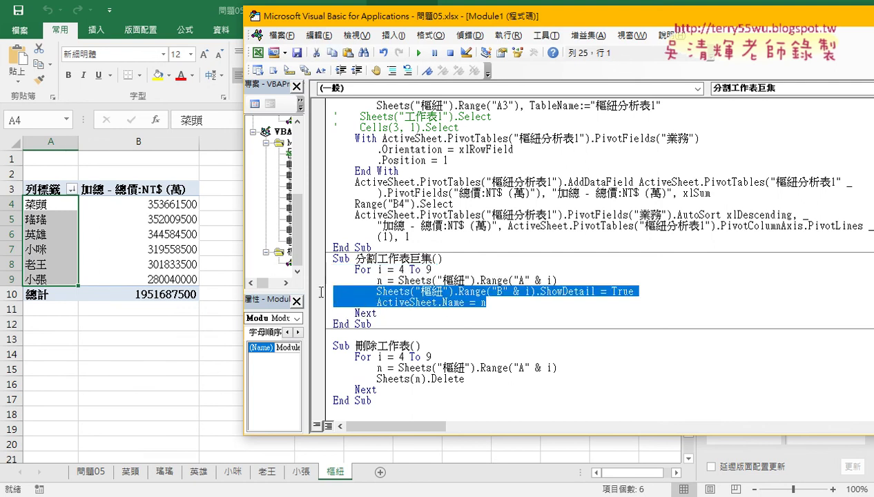
drag(464, 380, 377, 380)
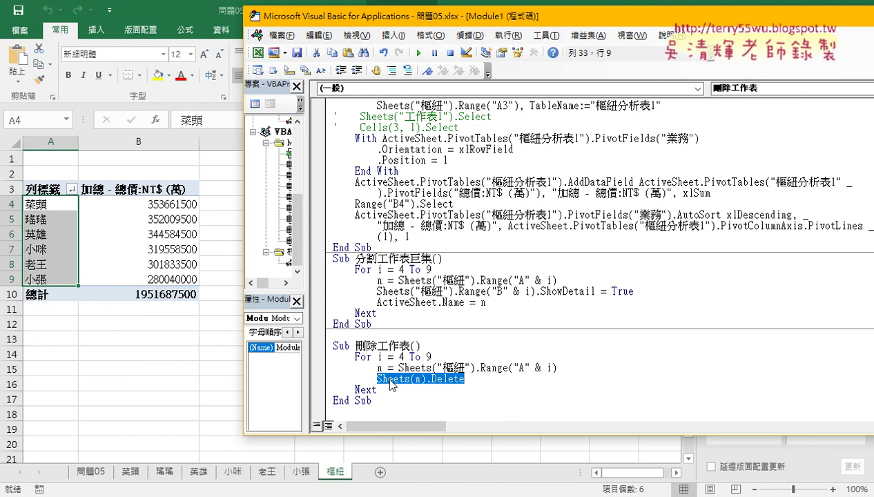
Step: Step through 刪除工作表 with F8, deleting the six salesperson sheets 菜頭 through 小張 one by one
click(474, 379)
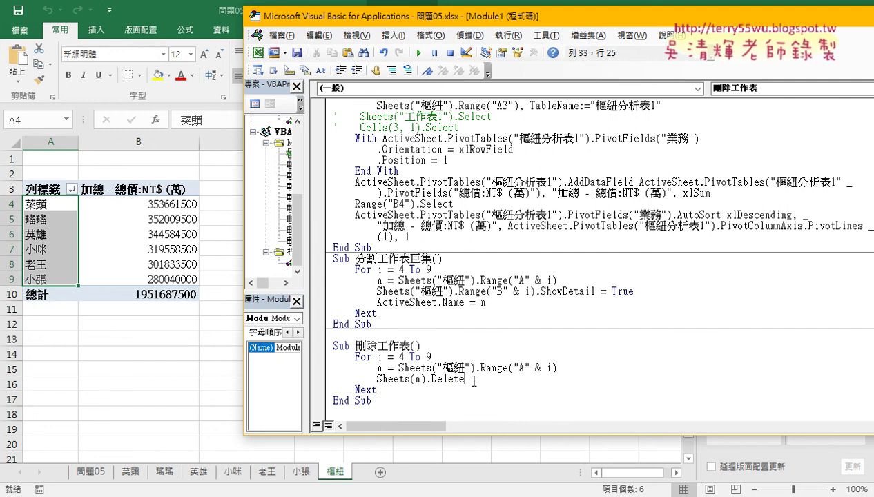
key(F8)
key(F8)
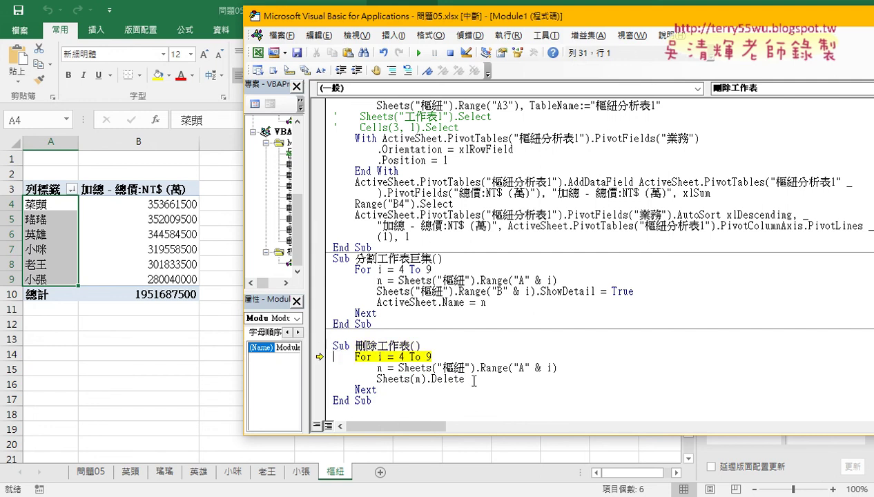
key(F8)
key(F8)
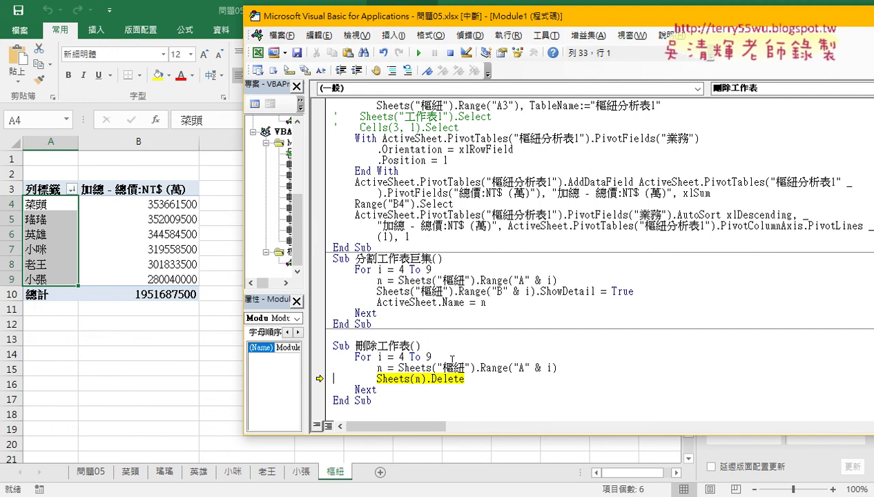
key(F8)
key(F8)
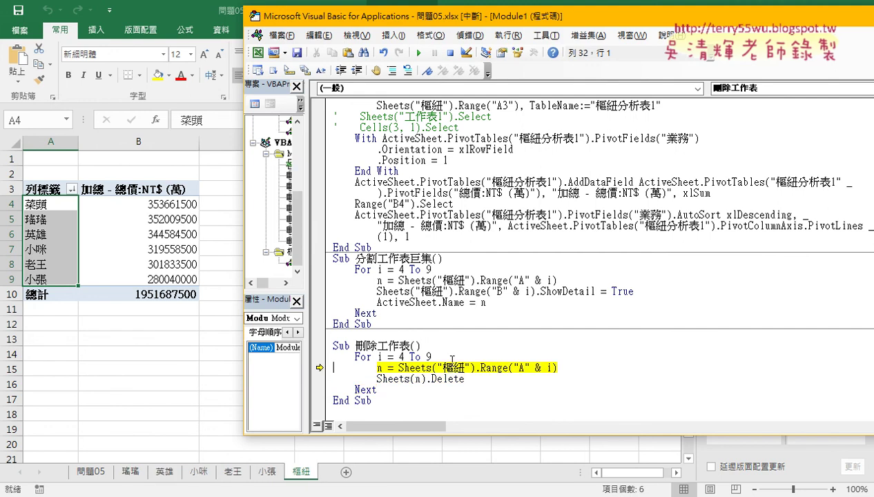
key(F8)
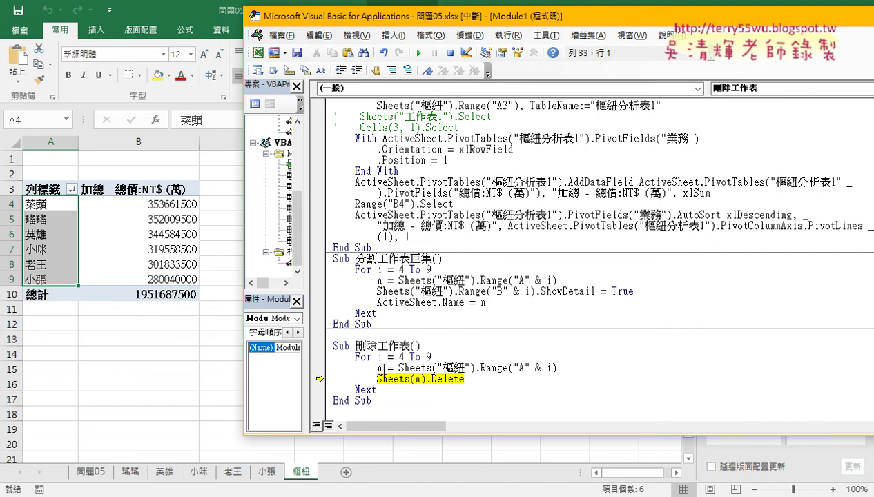
mouse_move(379, 367)
key(F8)
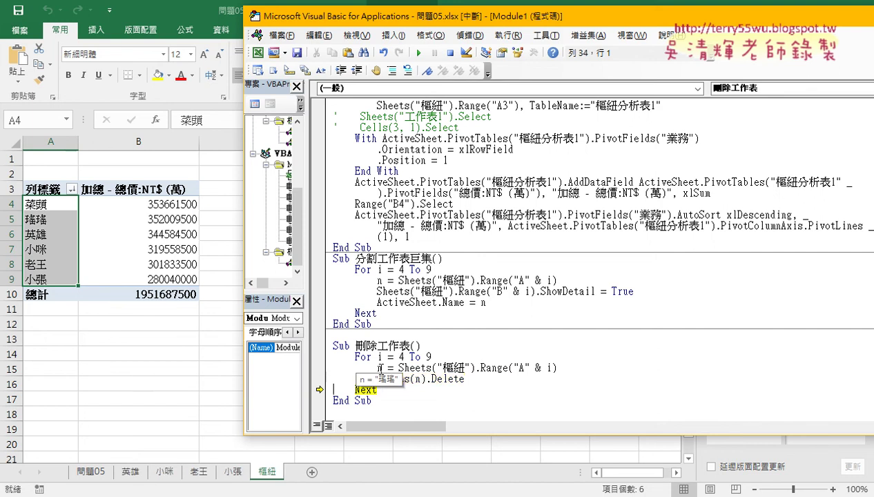
key(F8)
key(F8)
key(F8)
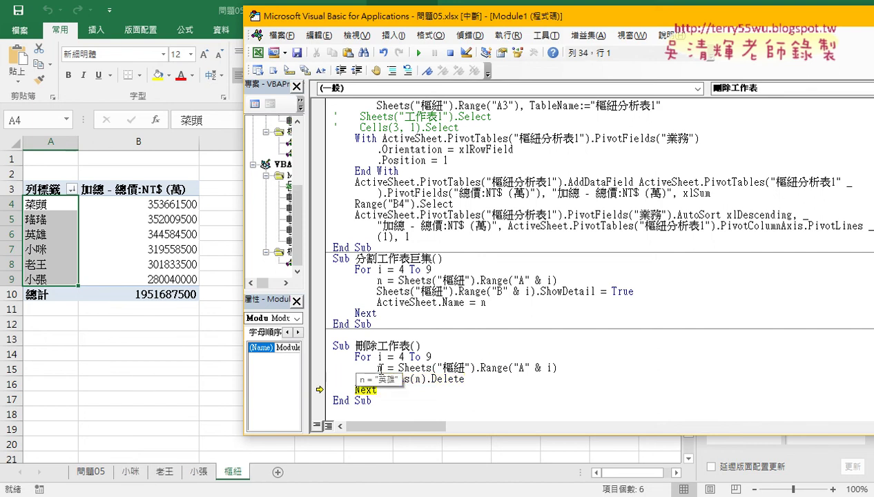
key(F8)
key(F8)
key(F8)
key(F8)
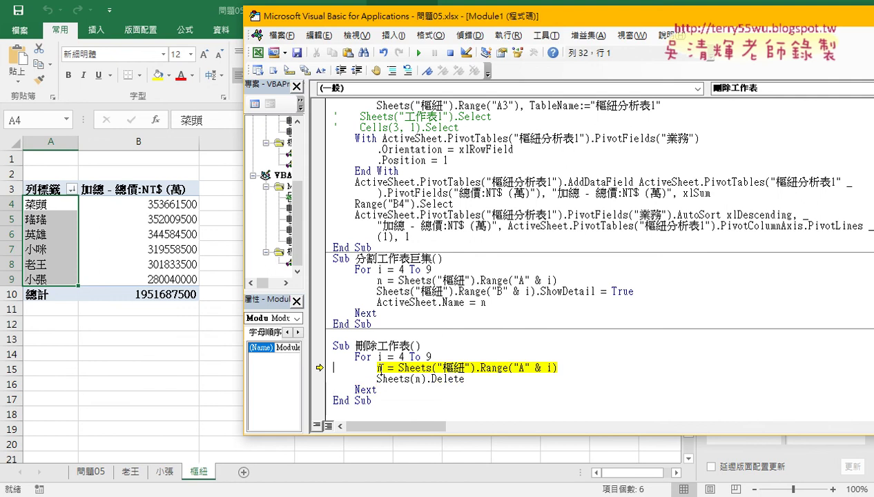
key(F8)
key(F8)
key(F8)
key(F8)
key(F8)
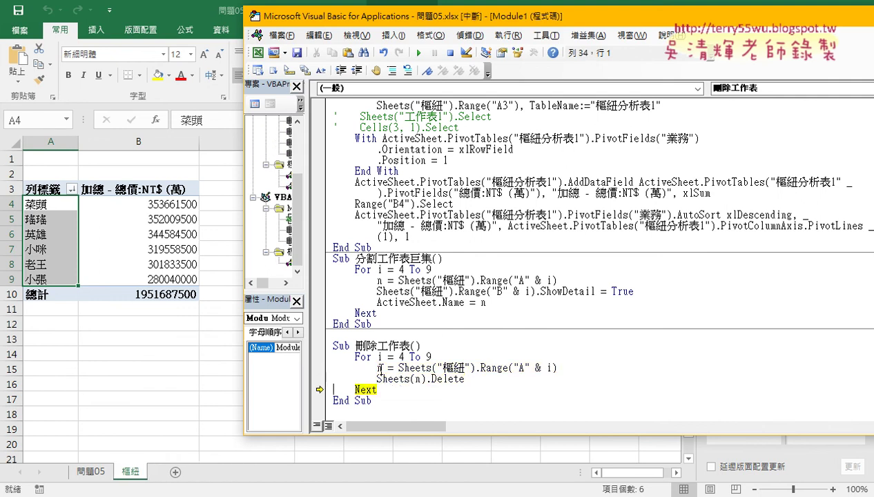
key(F8)
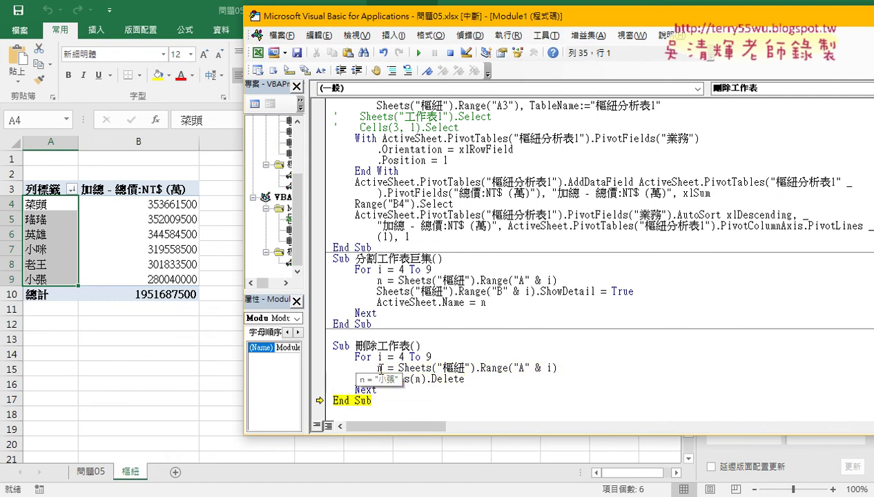
key(F8)
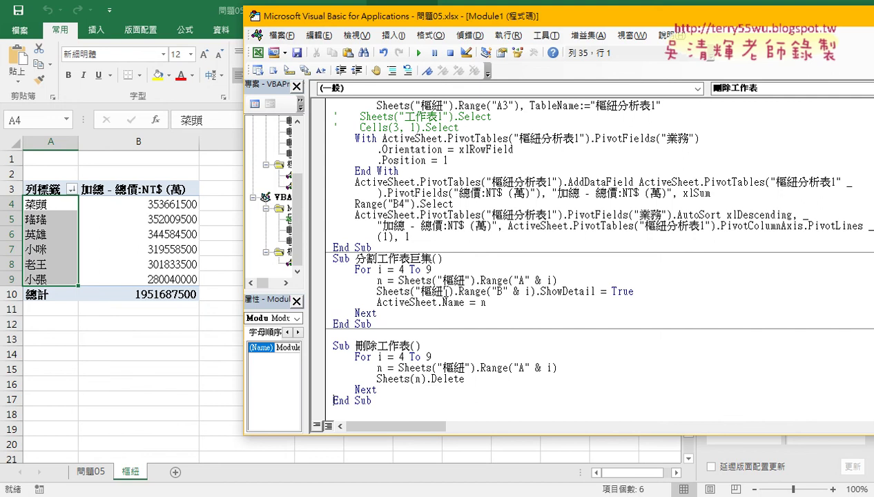
Step: Run 分割工作表巨集 to rebuild the six salesperson sheets, then view the 小張 sheet
drag(487, 302, 377, 304)
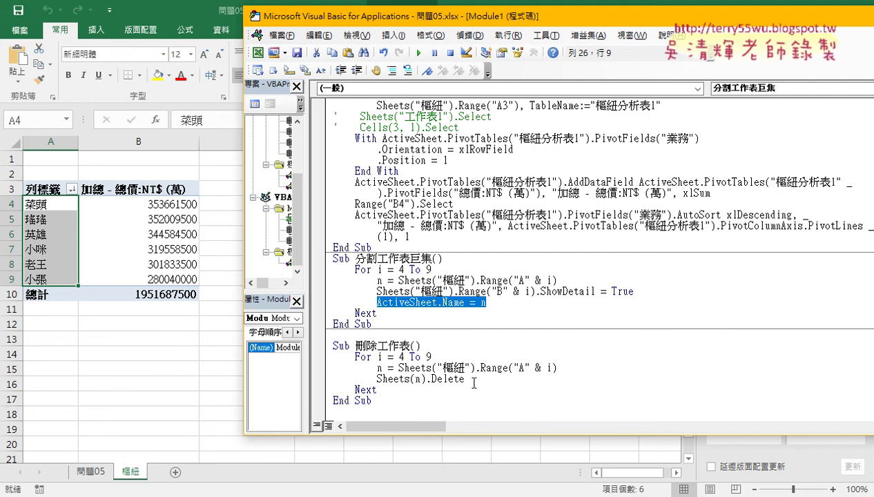
drag(474, 380, 376, 380)
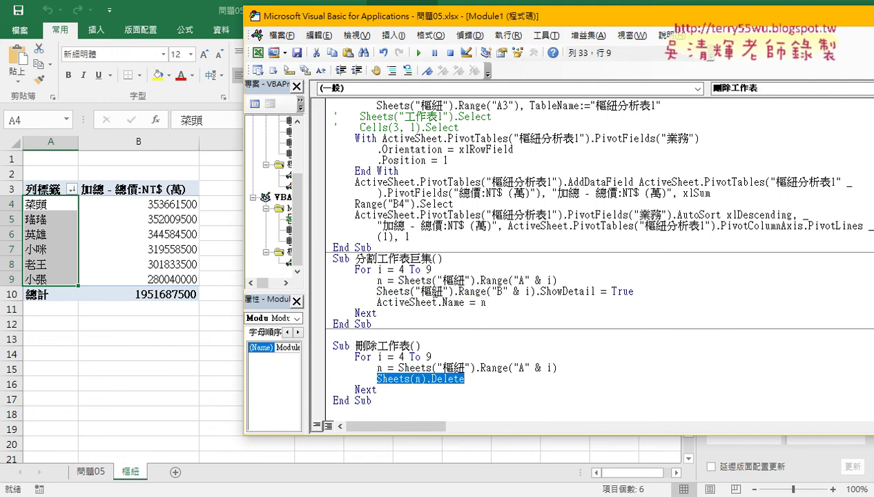
click(428, 290)
click(420, 53)
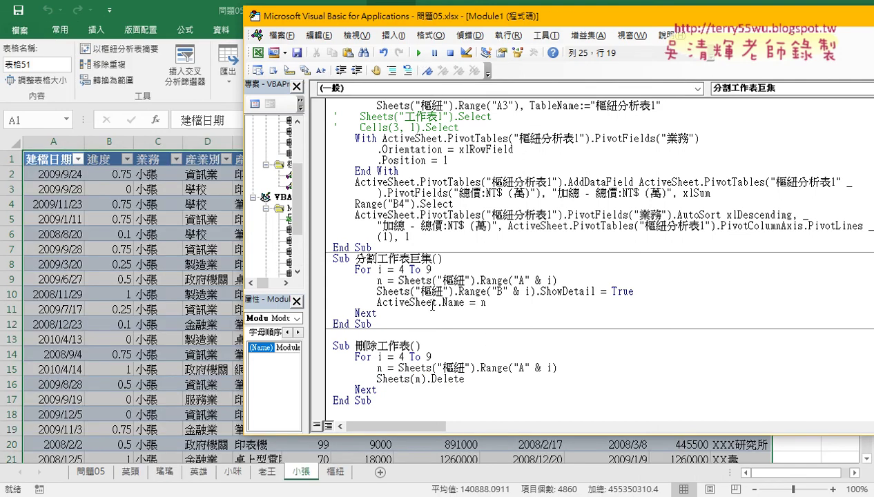
drag(487, 302, 330, 268)
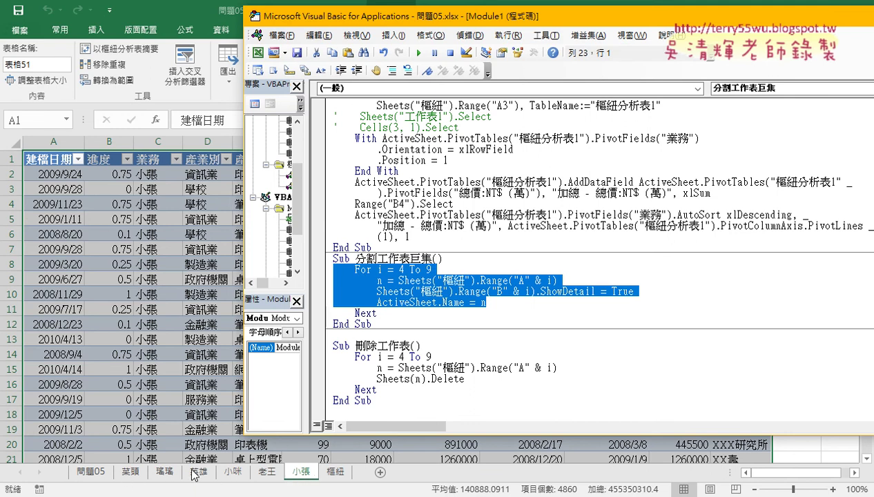
click(319, 473)
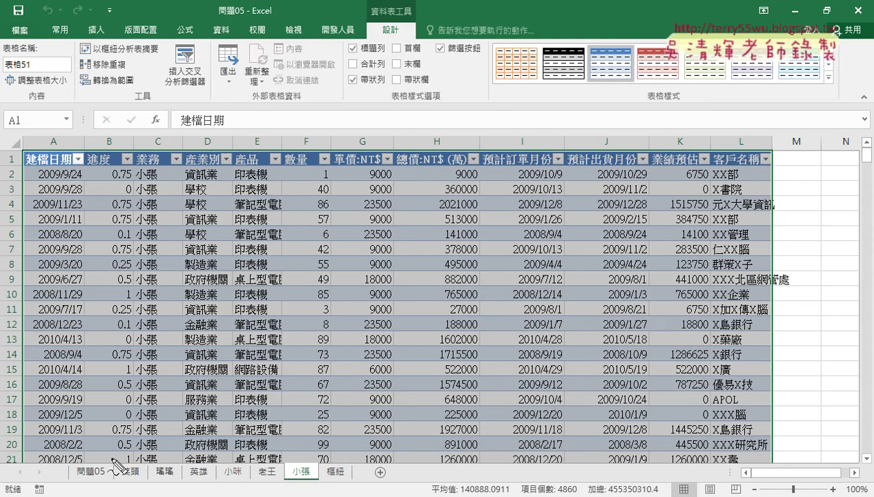
drag(112, 461, 110, 489)
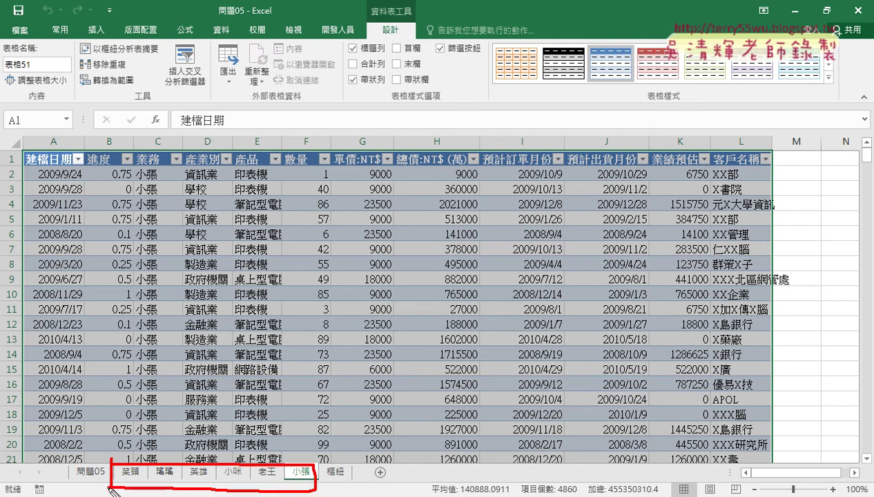
mouse_move(324, 402)
mouse_down()
mouse_move(209, 459)
mouse_move(220, 417)
mouse_up()
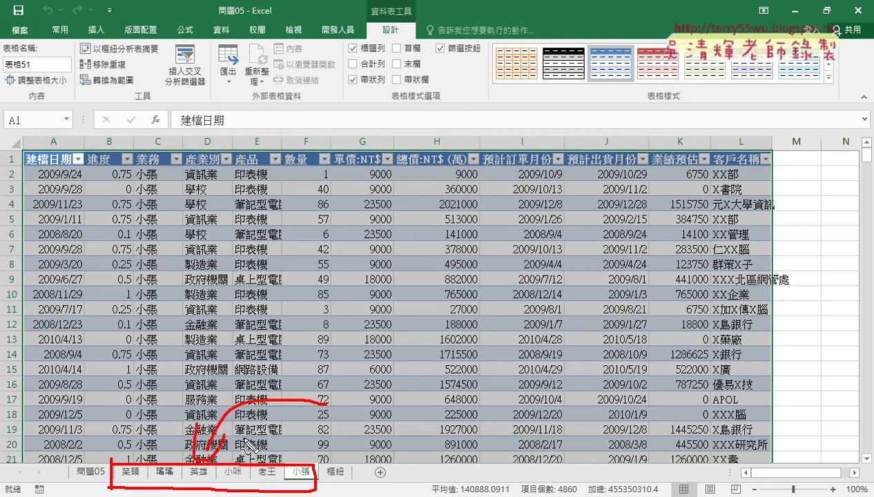
drag(340, 456, 482, 417)
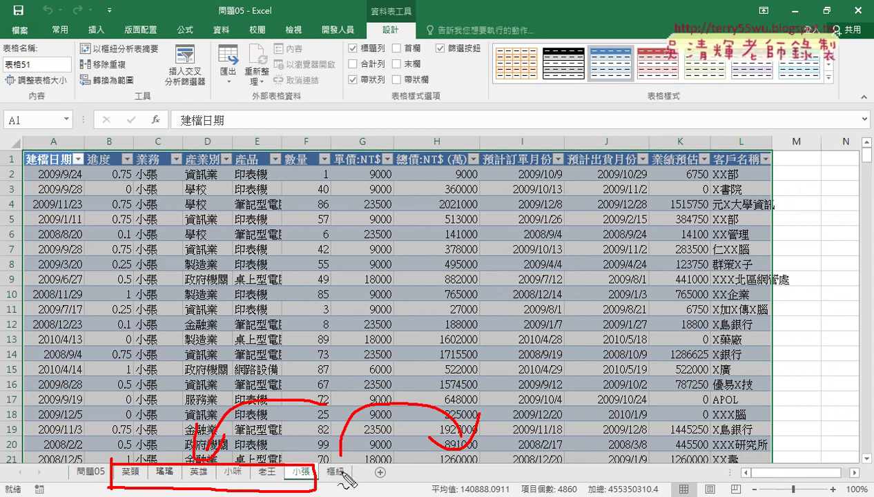
drag(338, 460, 339, 469)
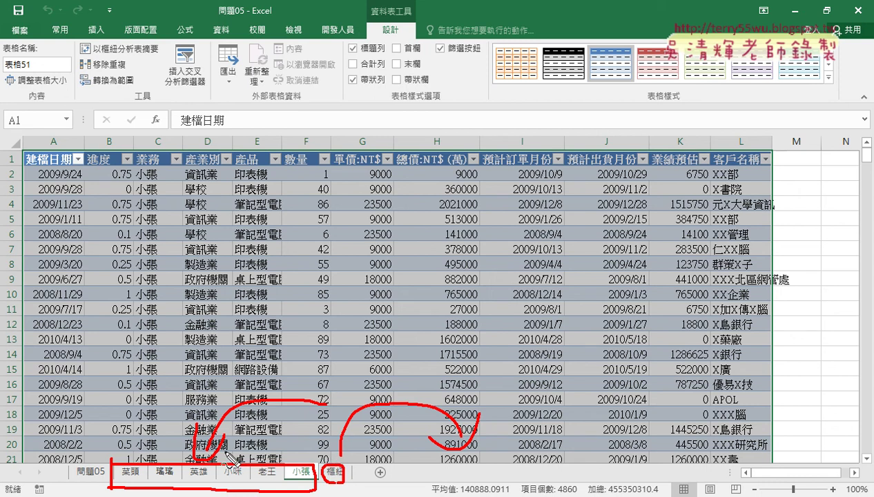